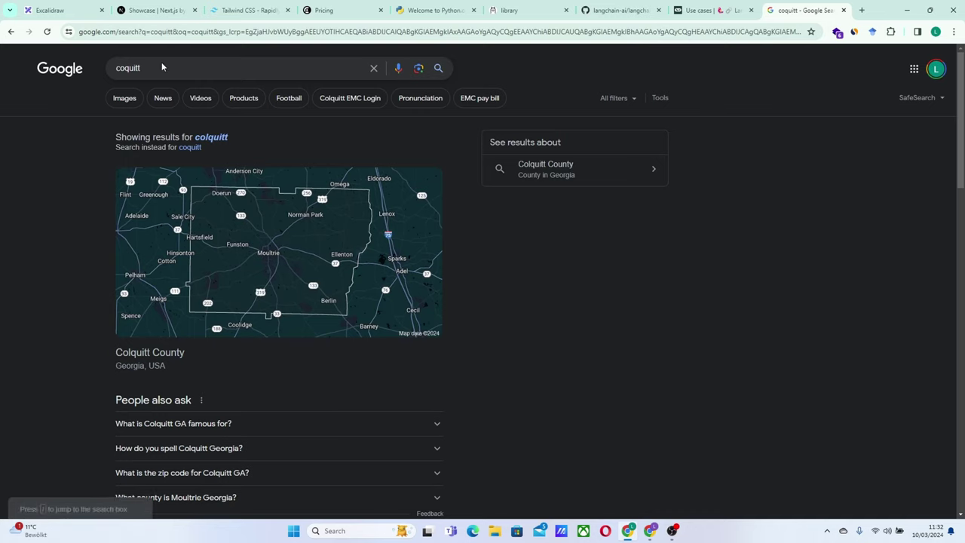
Search Google for "coquitts", open the coqui-ai/TTS GitHub repository and look through its README up to the TTS Performance chart
type("s")
key("Return")
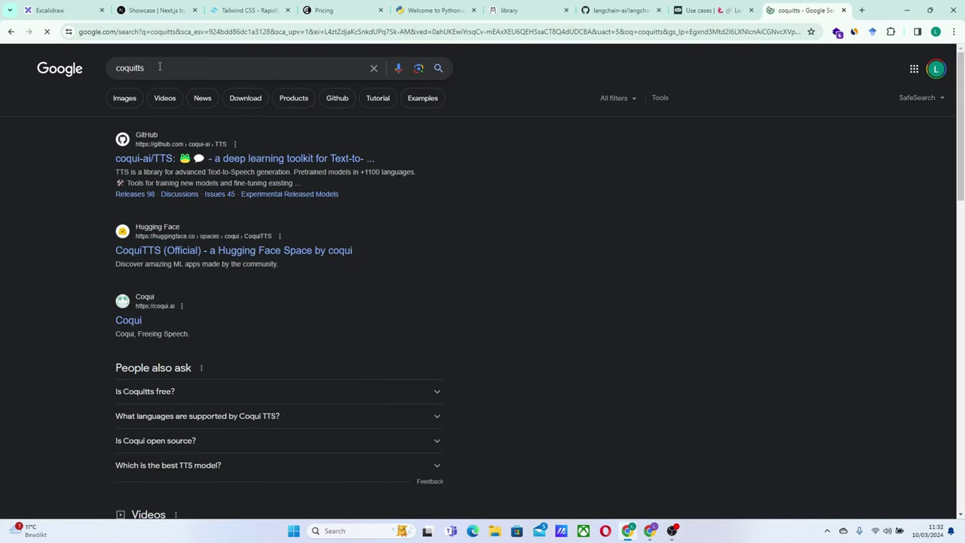
left_click(147, 156)
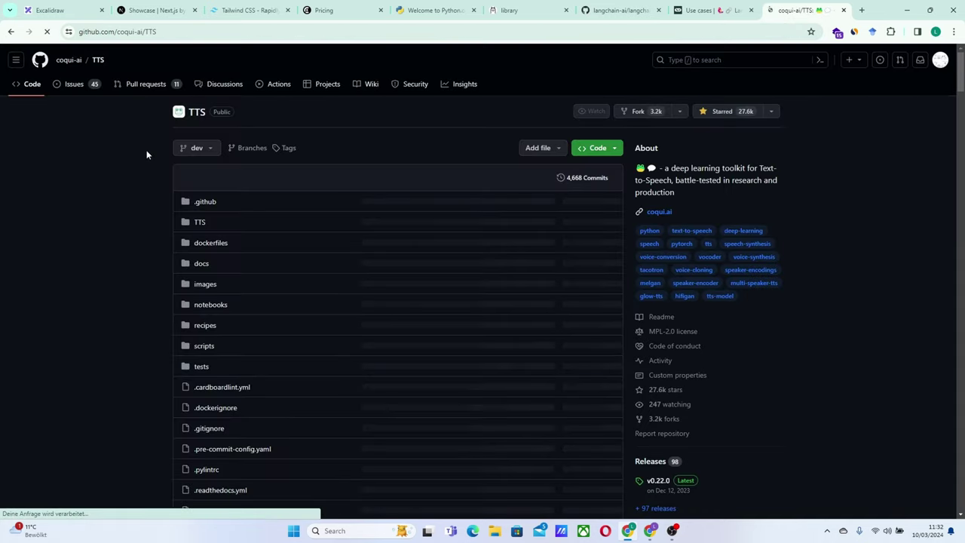
scroll(263, 330, "down", 5)
scroll(263, 332, "down", 10)
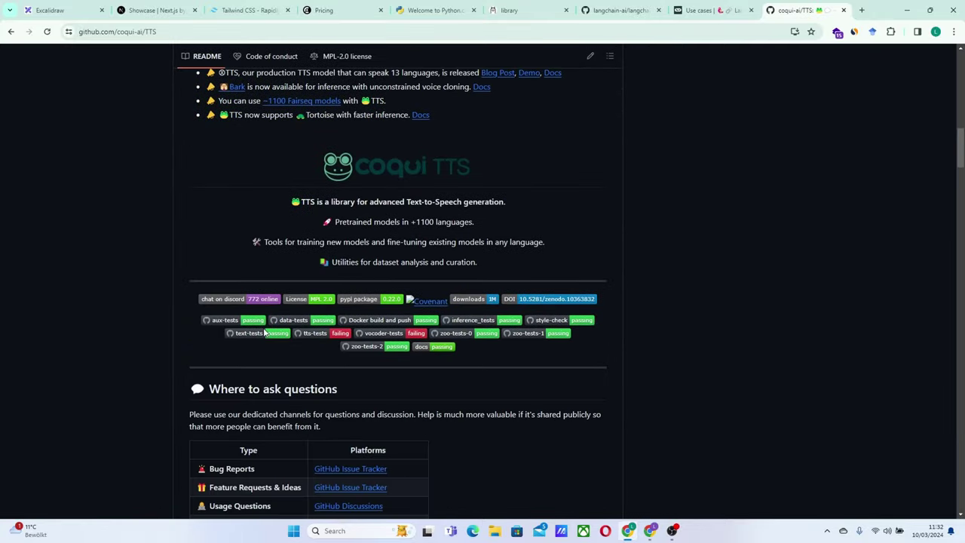
scroll(264, 330, "down", 5)
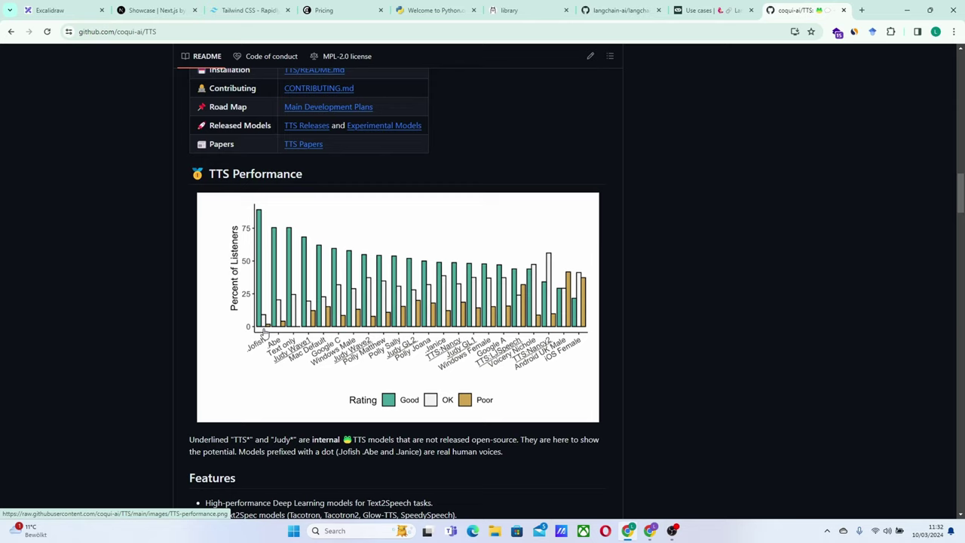
Search for "open ai tts" in a new browser tab and open OpenAI's Text to speech guide
key("ctrl+t")
type("open ")
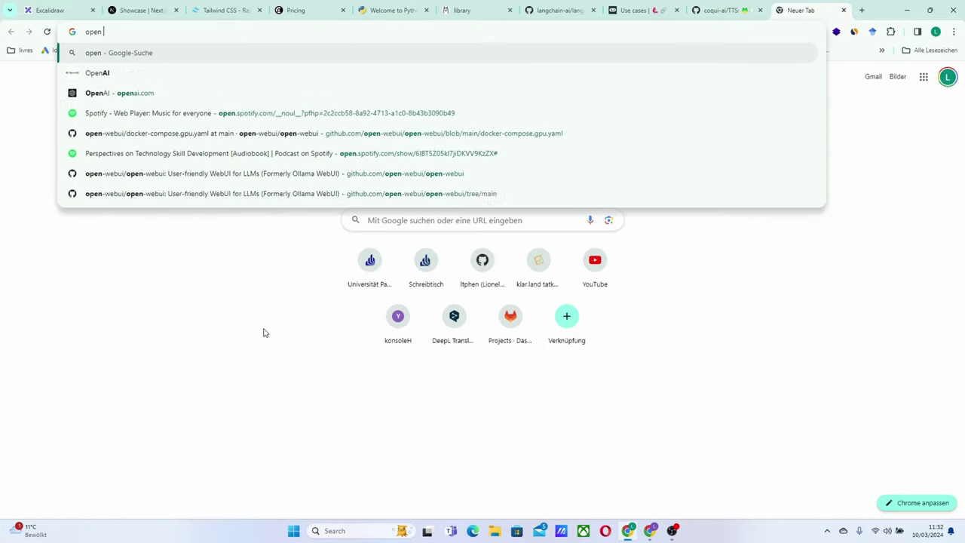
type("ai tts")
key("Return")
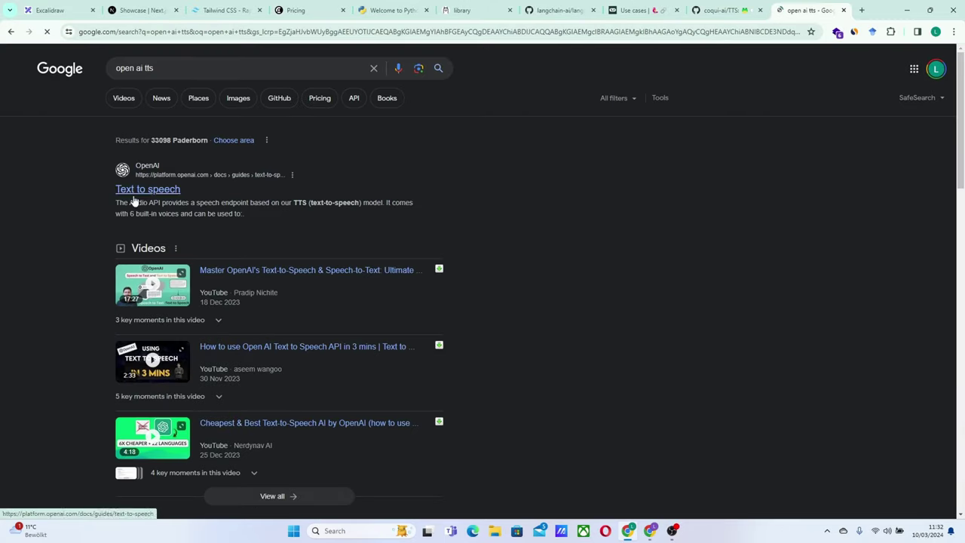
left_click(144, 189)
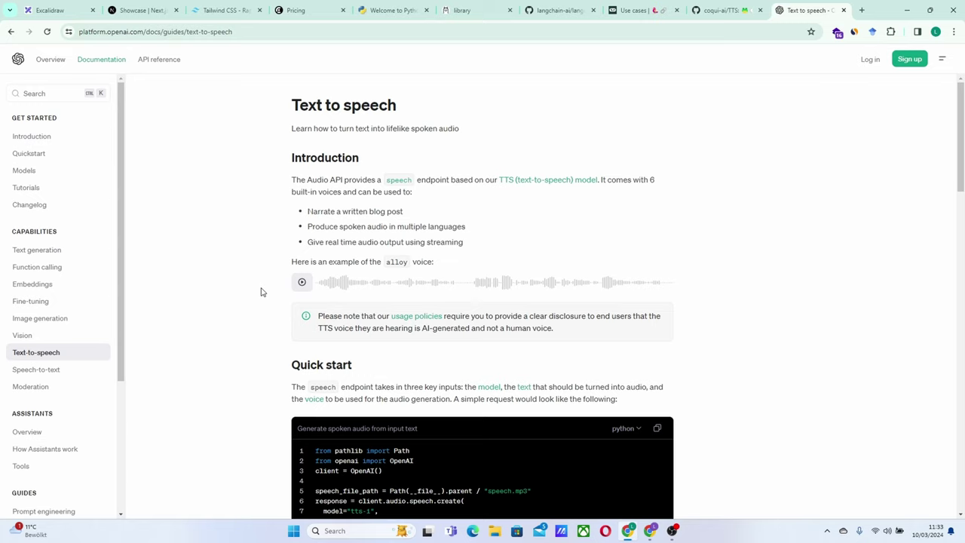
Search for ElevenLabs in a new browser tab and open its official website
key("ctrl+t")
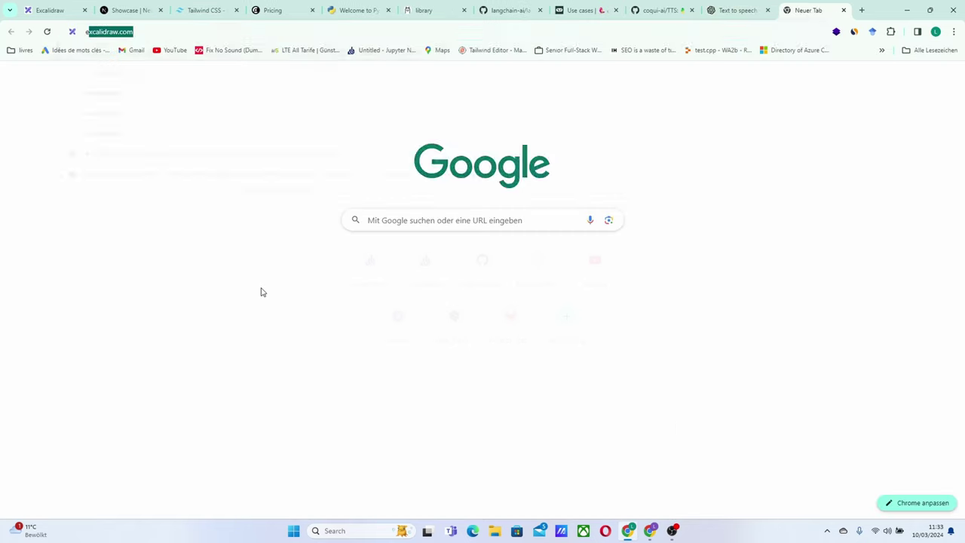
type("elevnla")
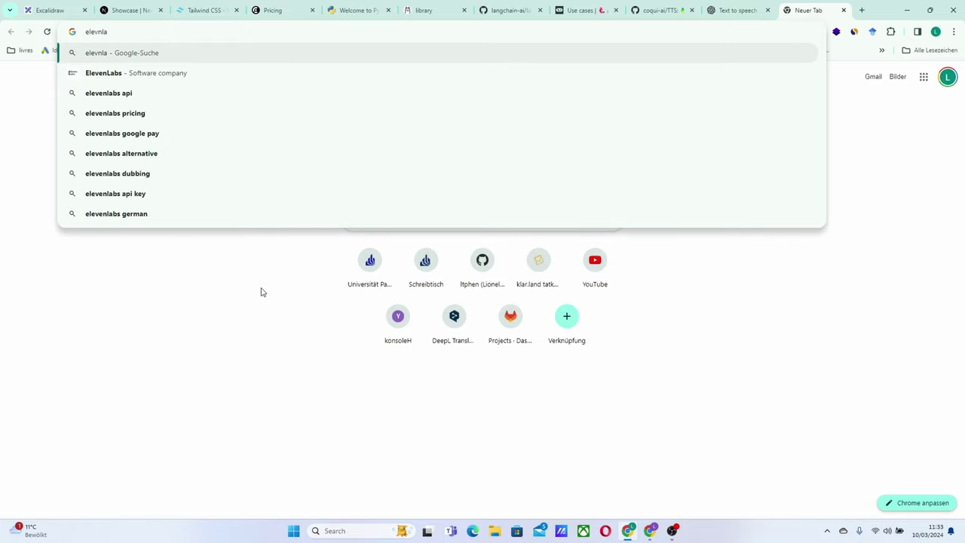
key("Return")
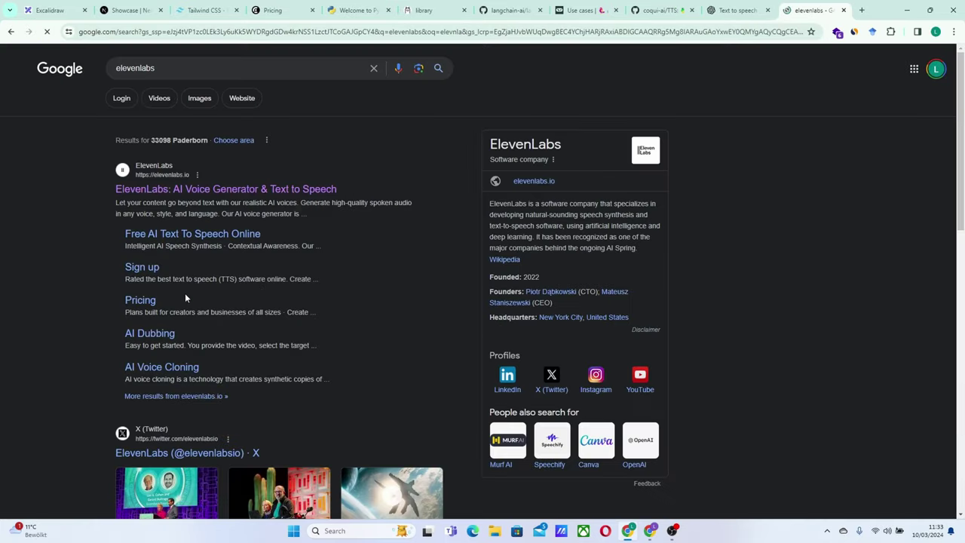
left_click(181, 182)
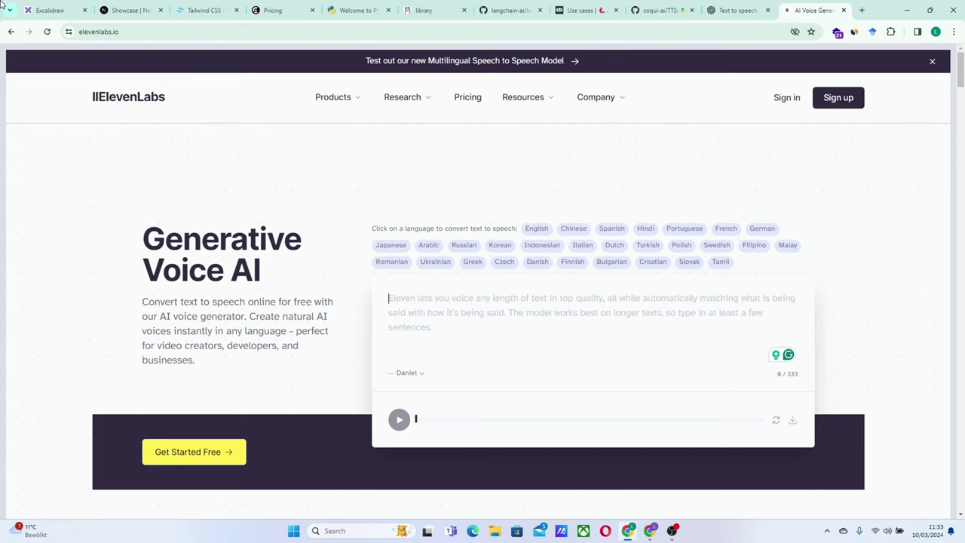
Return to the architecture diagram in Excalidraw and switch to the dopla-starter repository on GitHub
left_click(63, 6)
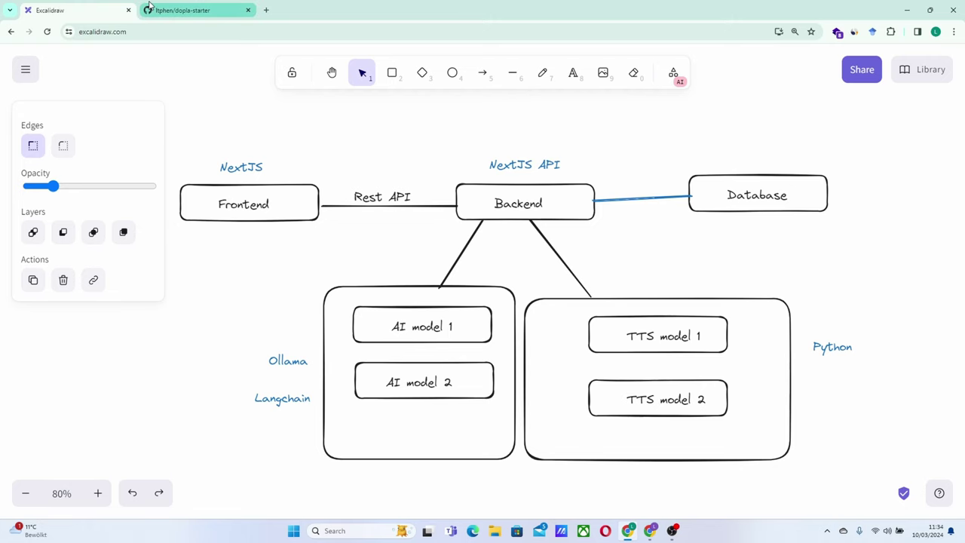
mouse_move(149, 6)
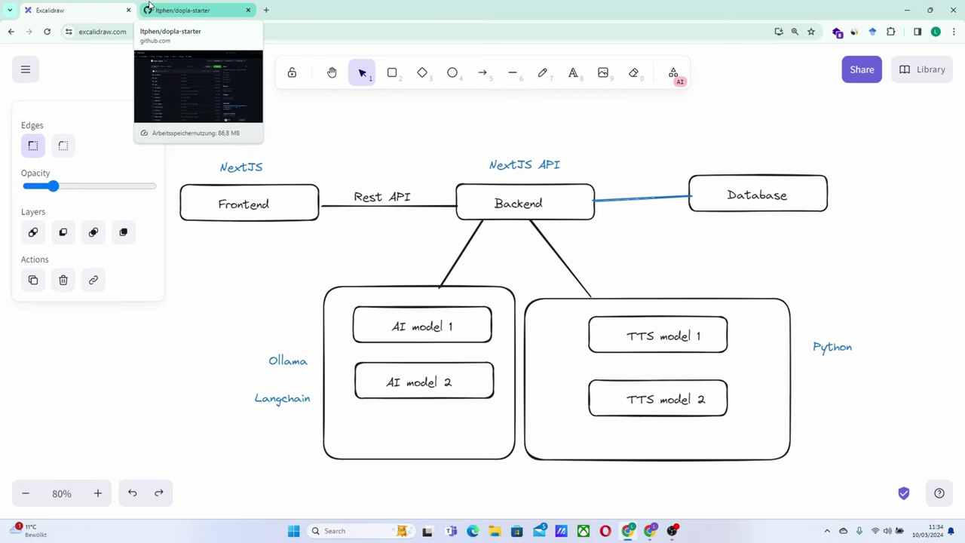
left_click(149, 9)
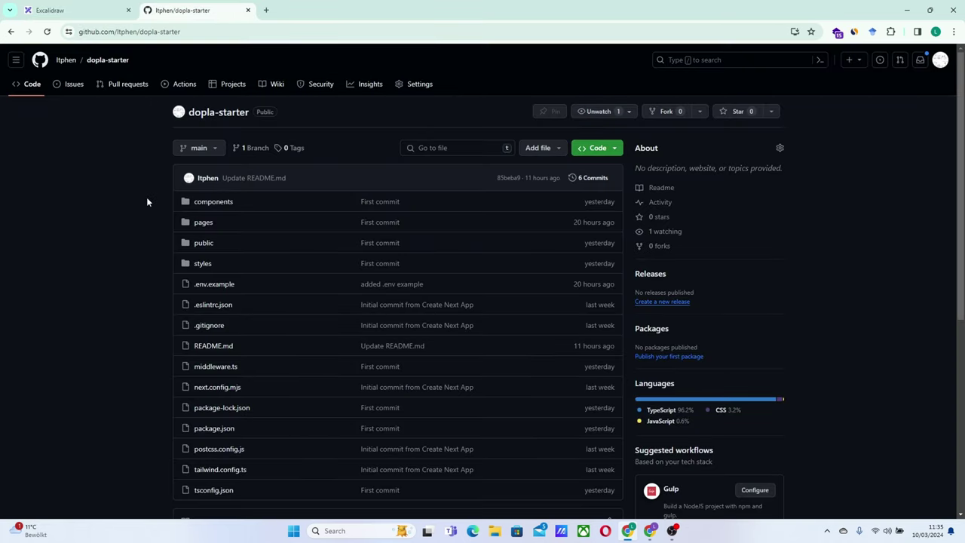
Examine the onboarding, assistant and sign-in folders inside the repository's pages folder, and return to the repository root
left_click(204, 223)
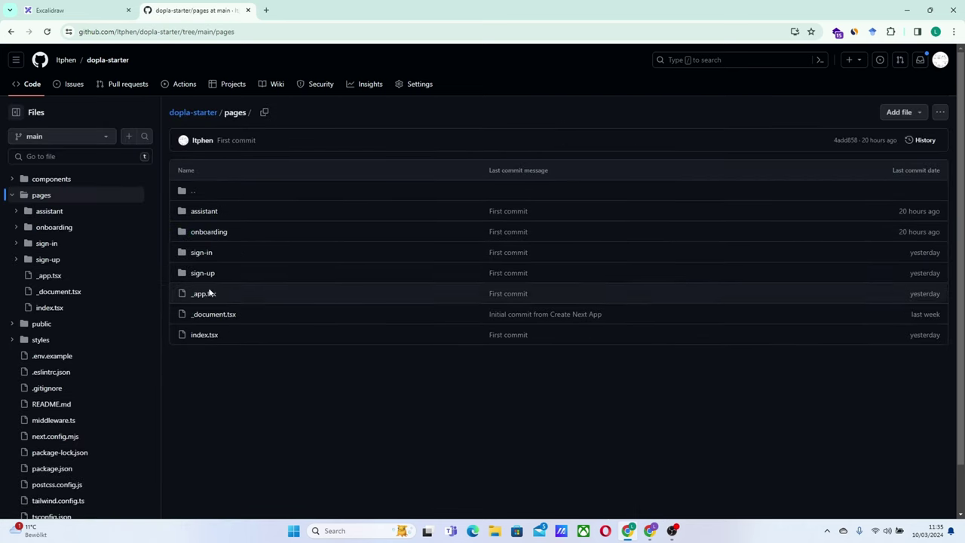
left_click(204, 232)
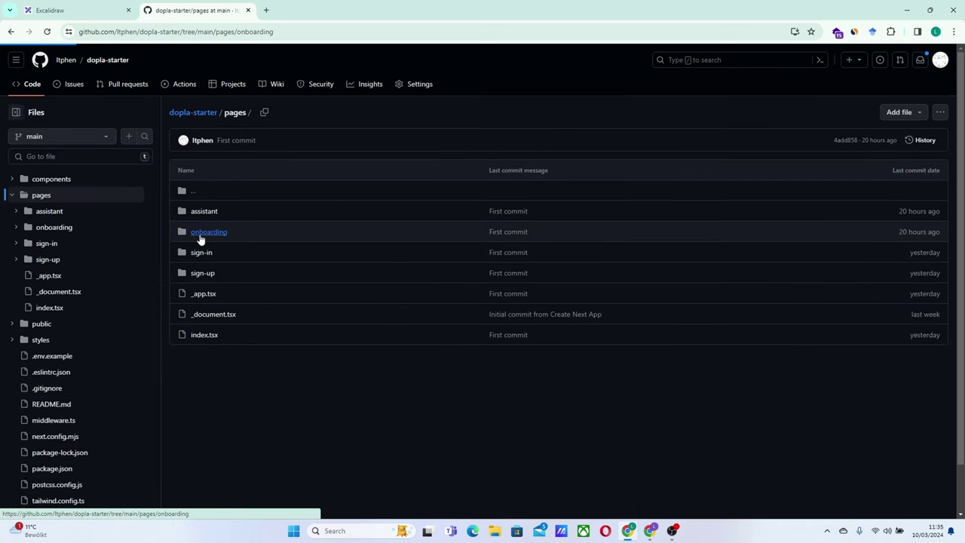
left_click(235, 114)
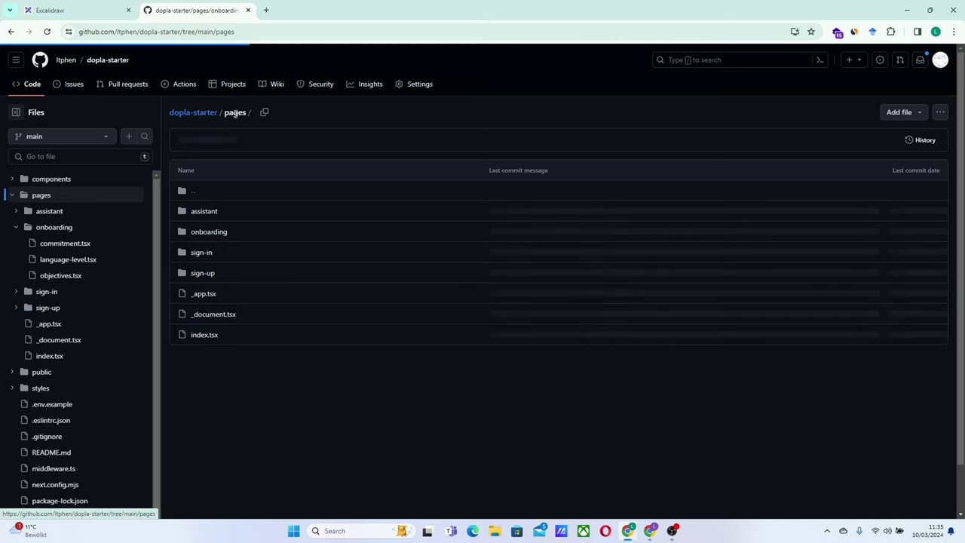
left_click(201, 212)
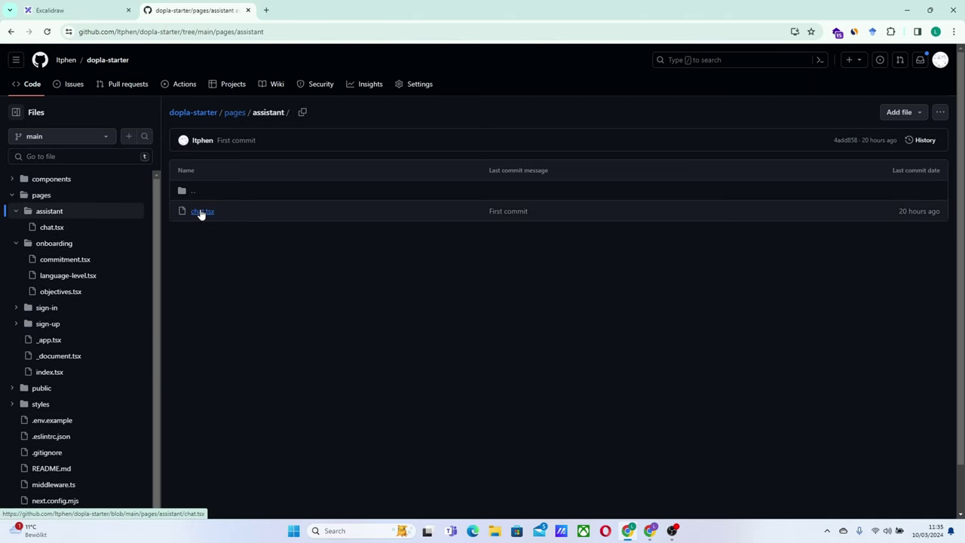
left_click(241, 116)
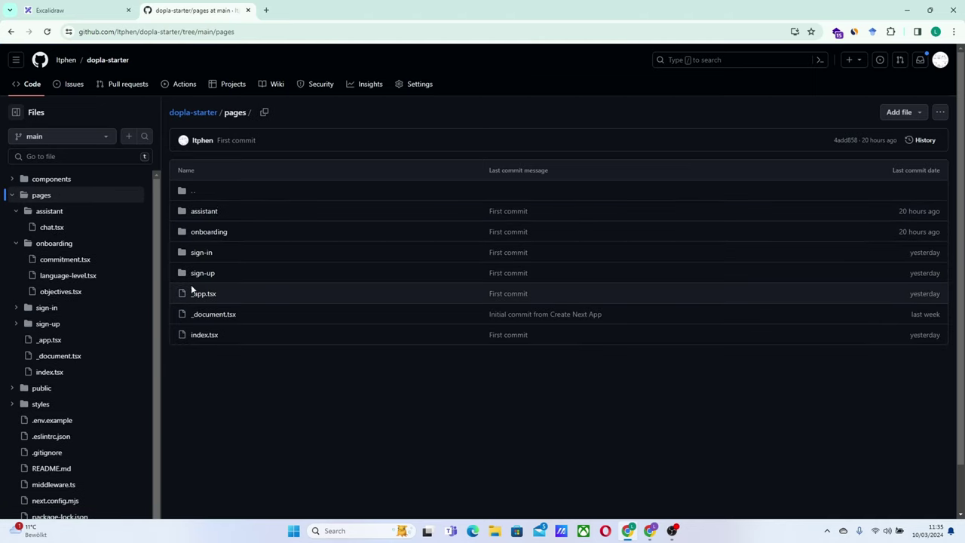
left_click(202, 253)
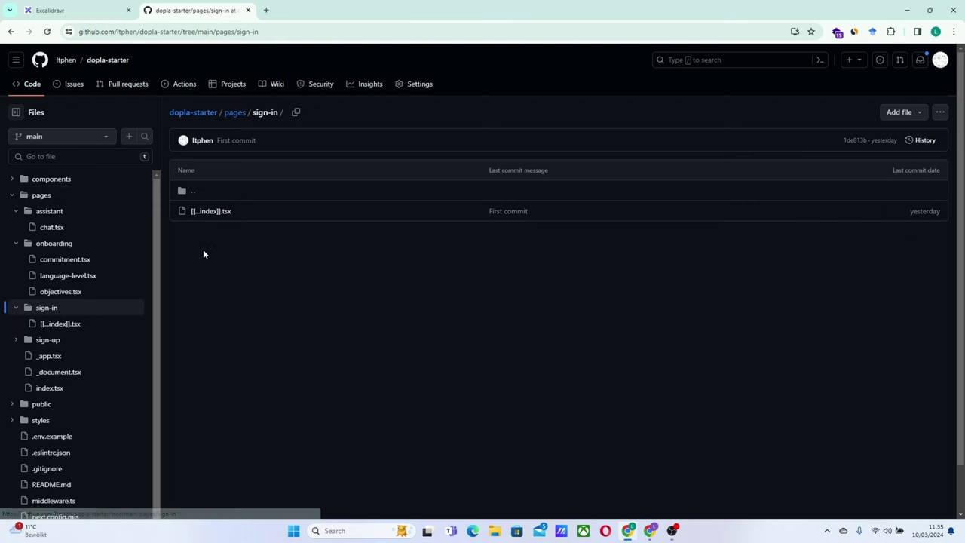
left_click(193, 113)
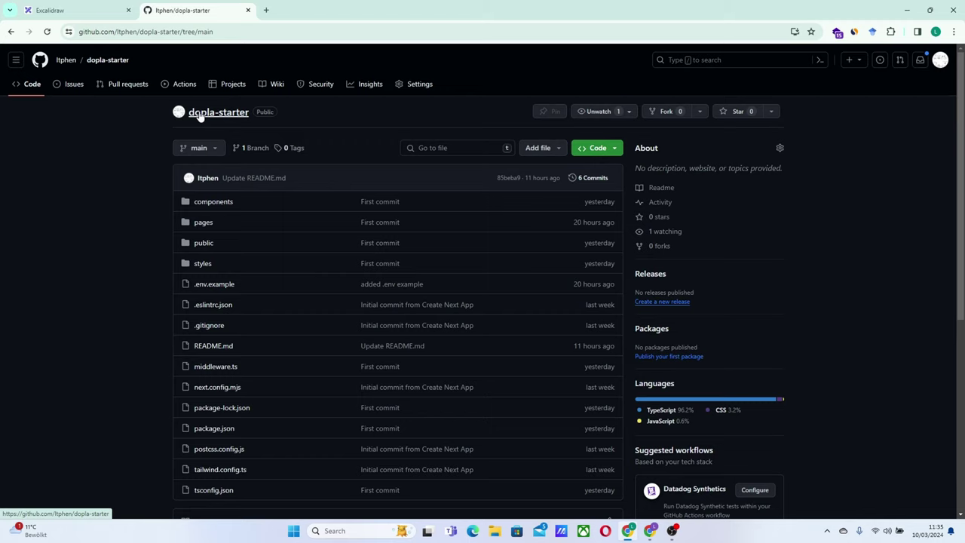
Copy the SSH clone address of the dopla-starter repository
left_click(596, 148)
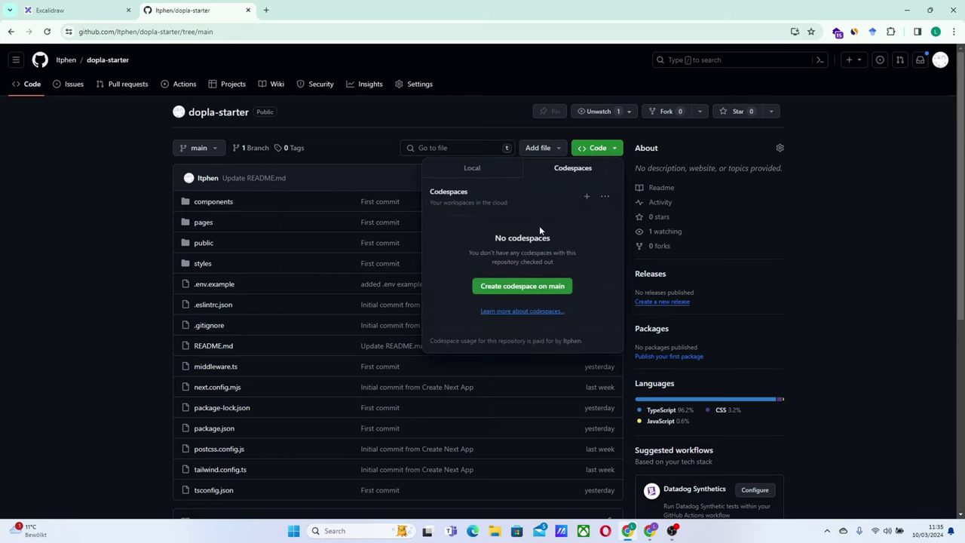
left_click(482, 172)
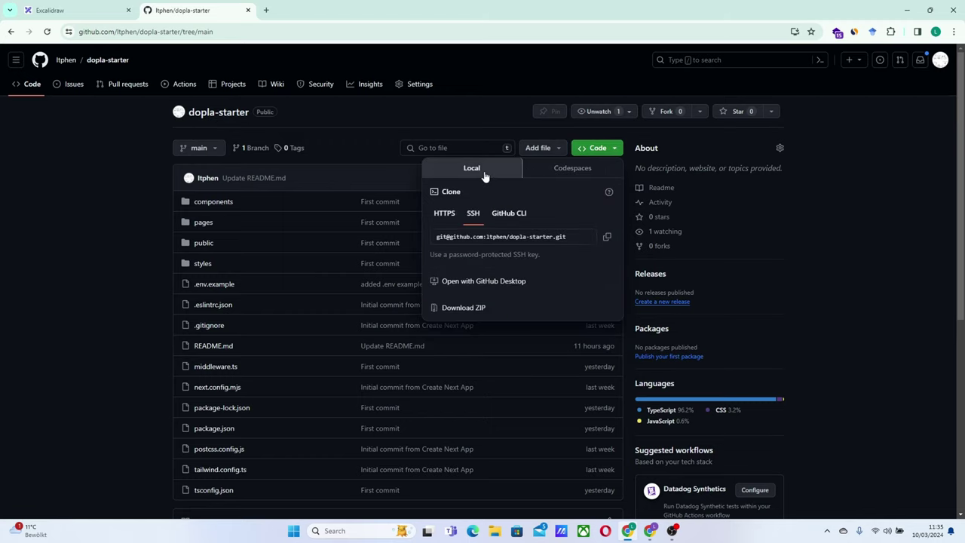
left_click(608, 238)
Find Visual Studio Code with the Windows search and launch it
key("super")
type("vsc")
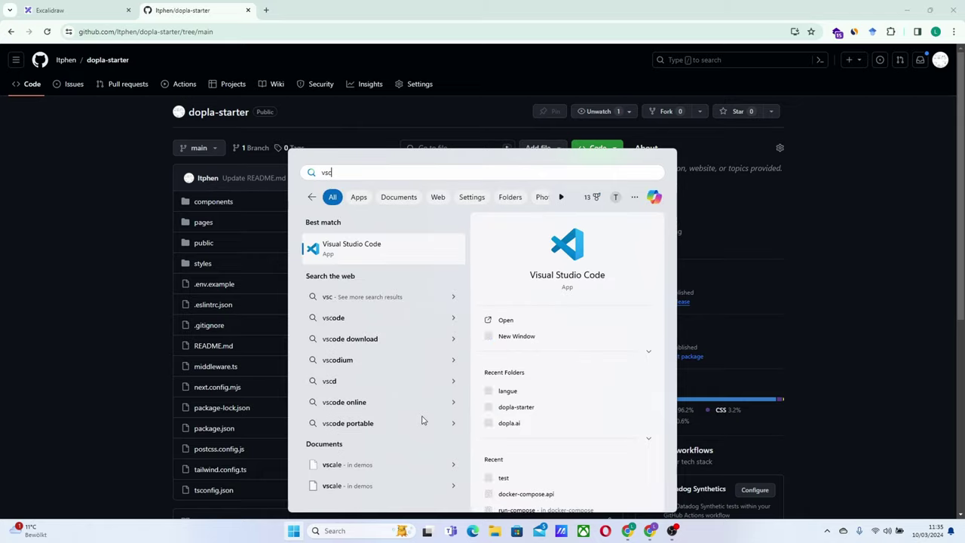
key("Return")
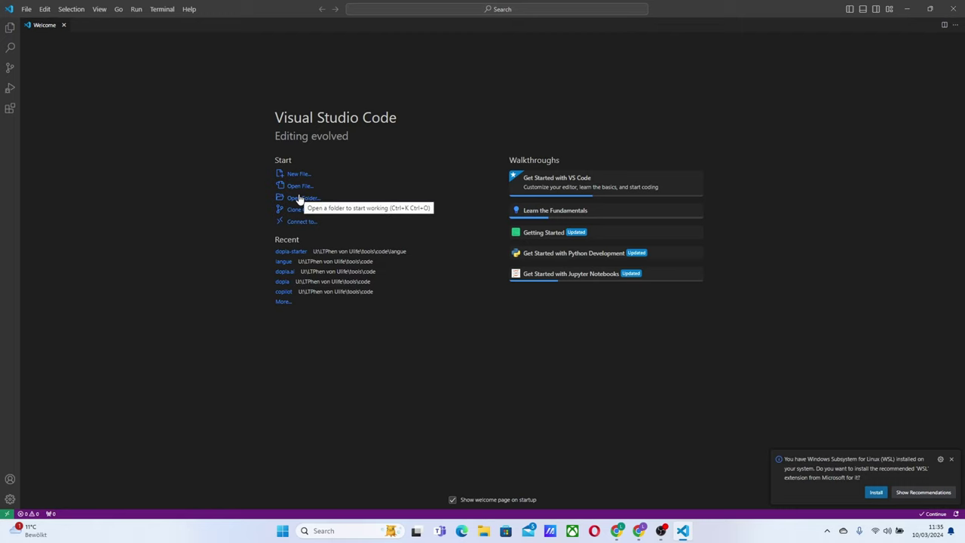
Create a folder named "dopla" on the Desktop, open it as the working folder and trust its authors
left_click(299, 198)
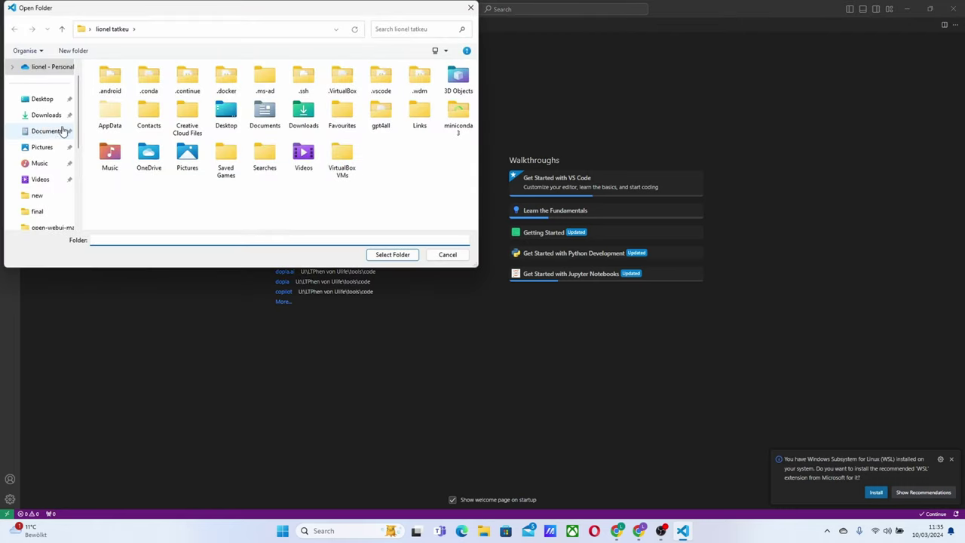
left_click(39, 99)
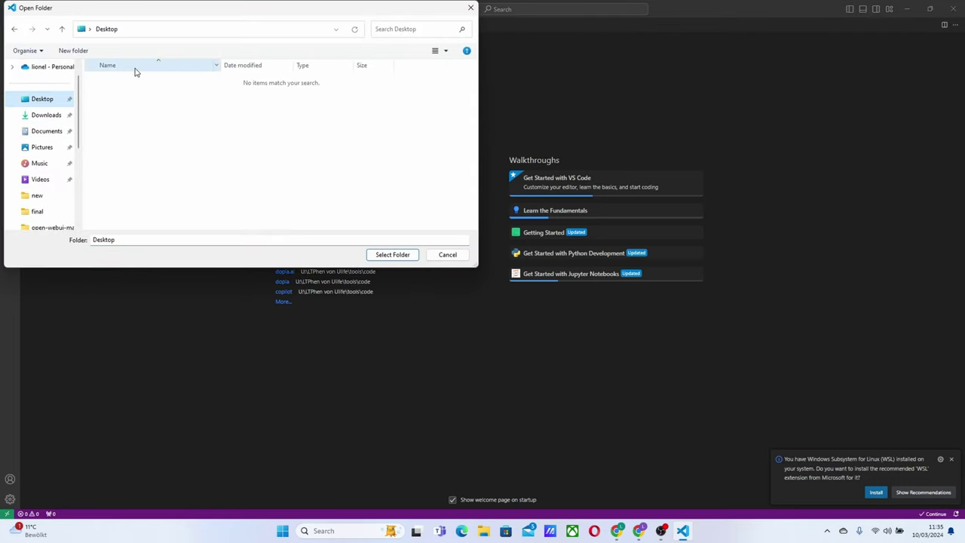
left_click(74, 51)
type("dopla")
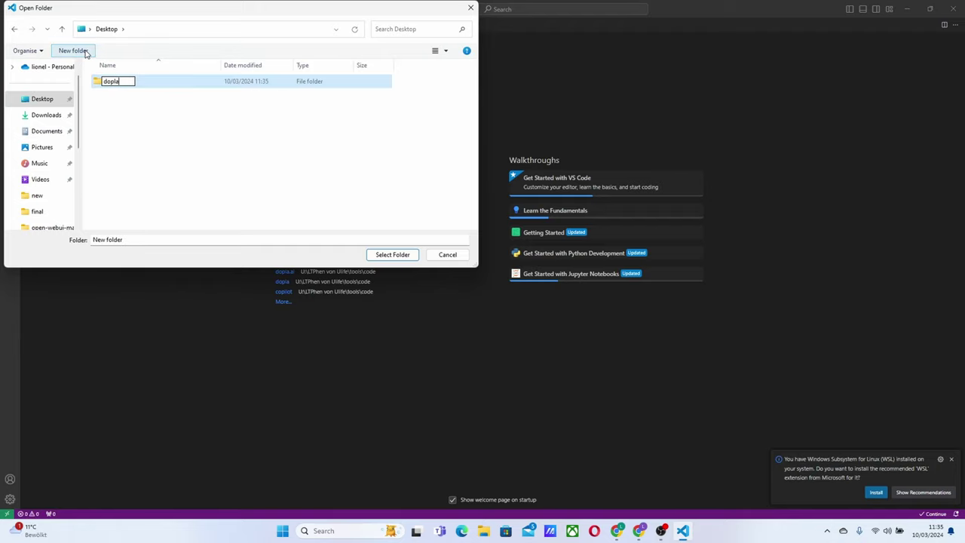
key("Return")
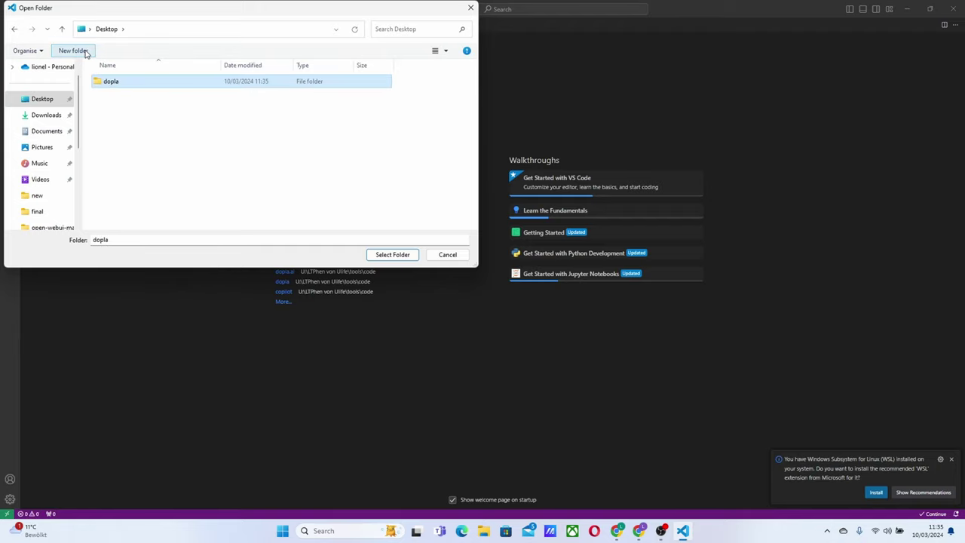
left_click(393, 254)
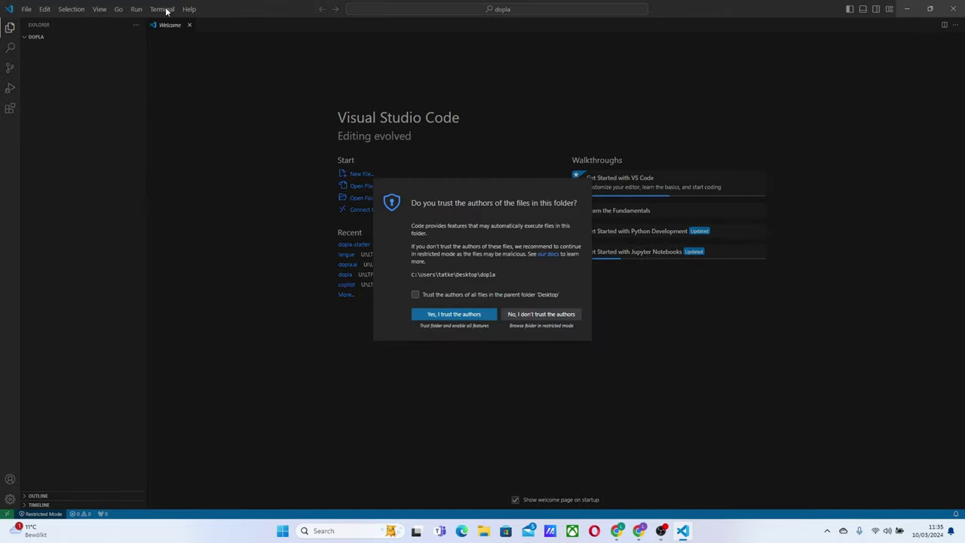
left_click(437, 311)
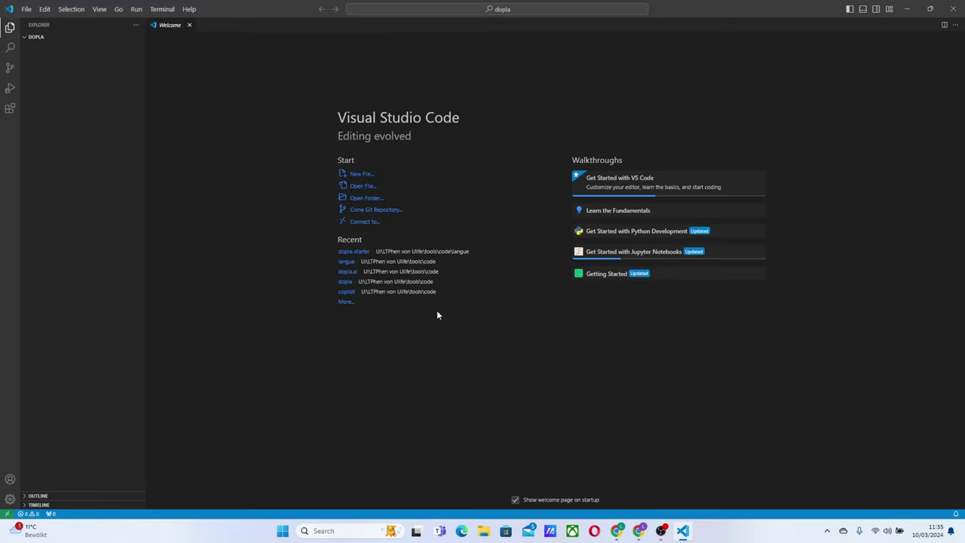
Open a new terminal in the dopla folder and enlarge the editor interface by four zoom levels
left_click(161, 9)
left_click(195, 21)
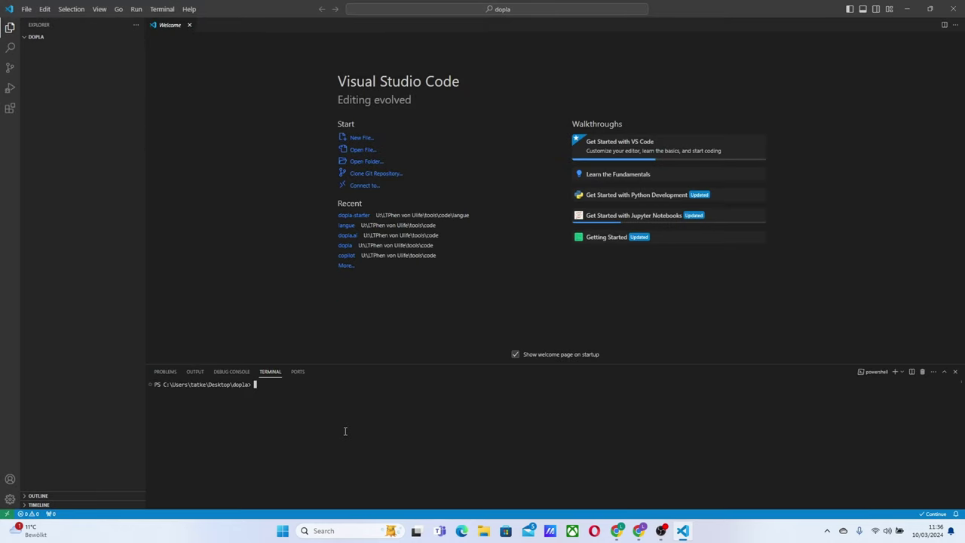
key("ctrl+plus")
key("ctrl+plus")
key("ctrl+plus")
key("ctrl+plus")
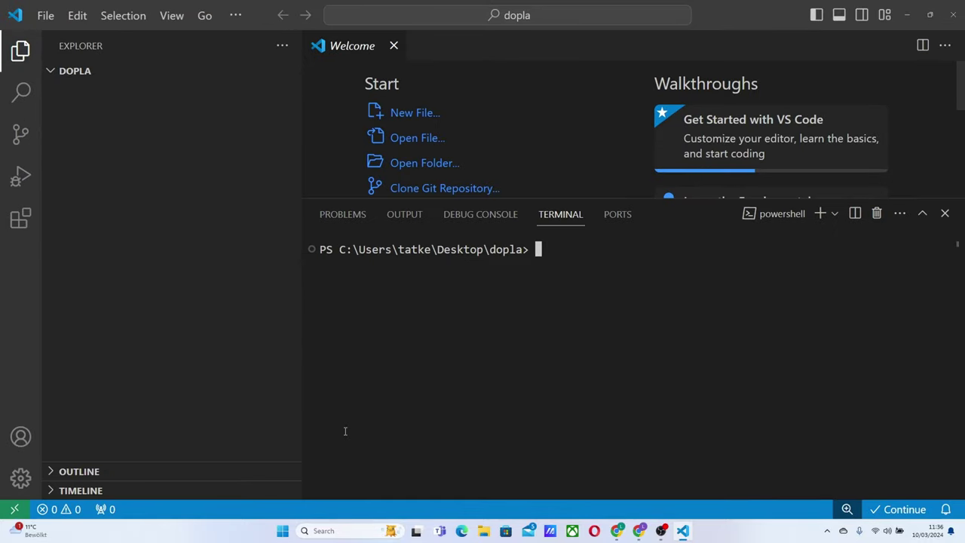
Try to clone the dopla-starter repository into the current folder over SSH, agreeing to connect to the GitHub host
type("git clone")
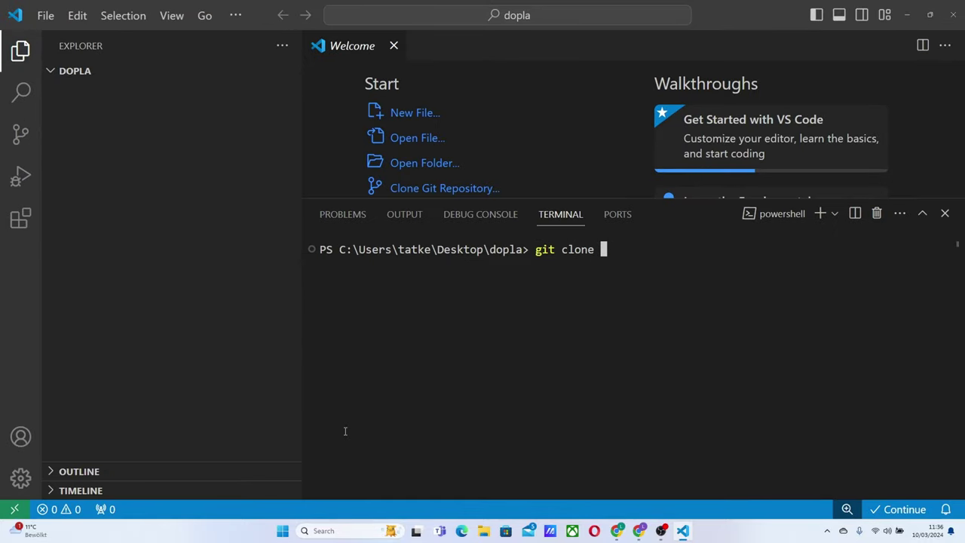
key("ctrl+v")
type(".")
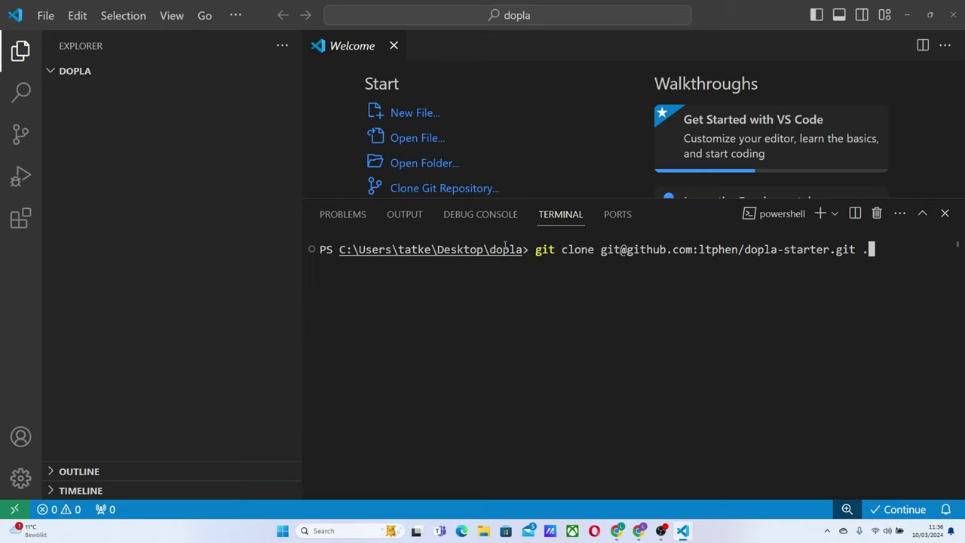
key("Return")
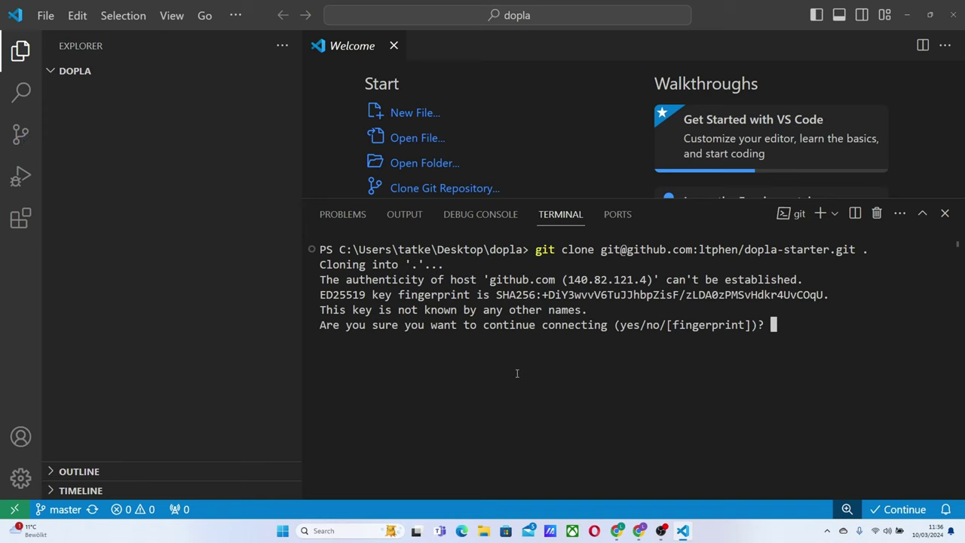
type("yes")
key("Return")
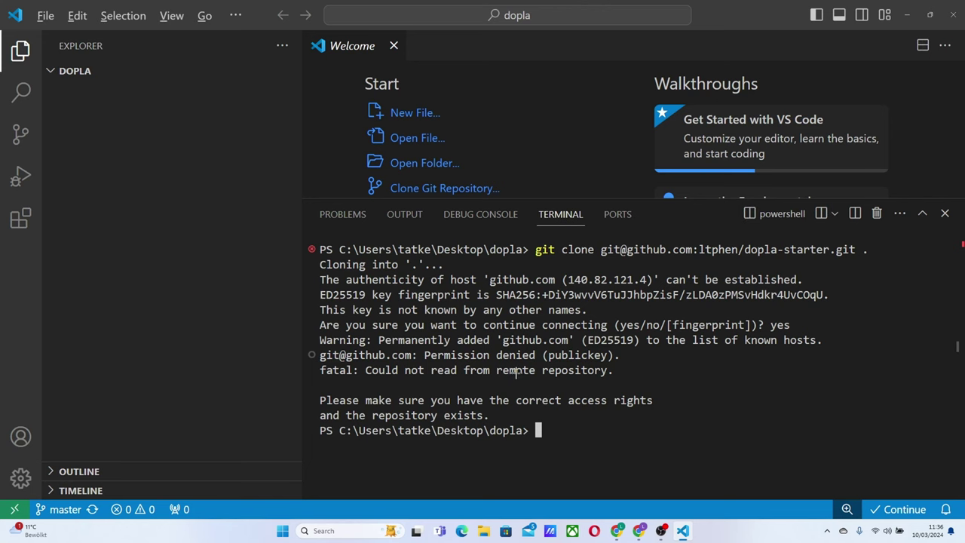
Switch to the dopla-starter page in Chrome and copy the repository's HTTPS clone address
key("alt+Tab")
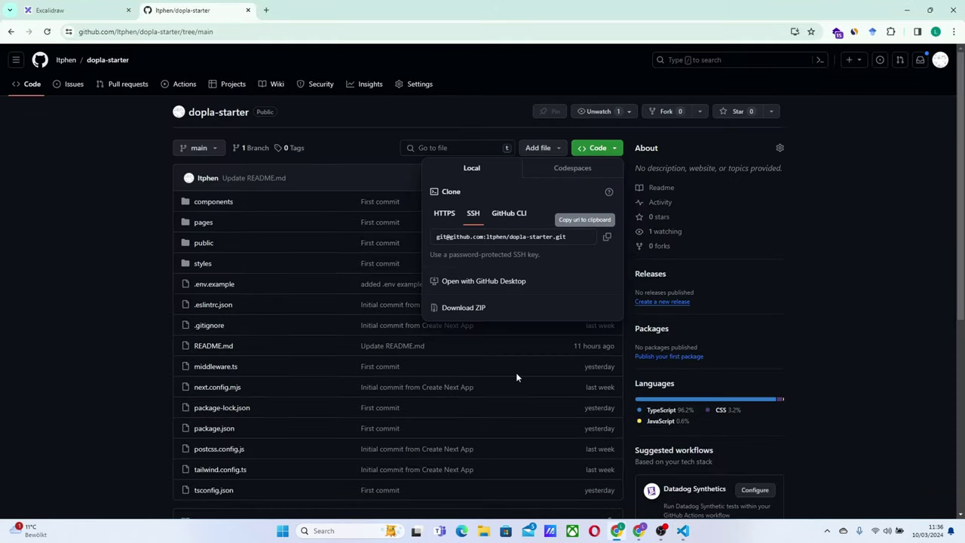
left_click(444, 213)
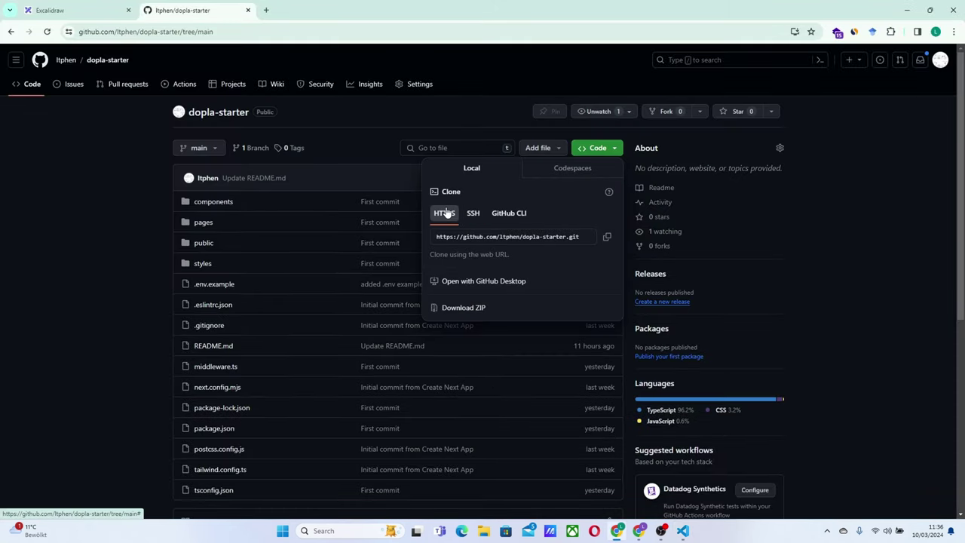
left_click(609, 238)
In the Visual Studio Code terminal, run git clone into the current folder with the copied HTTPS address in place of the SSH one
key("alt+Tab")
key("Up")
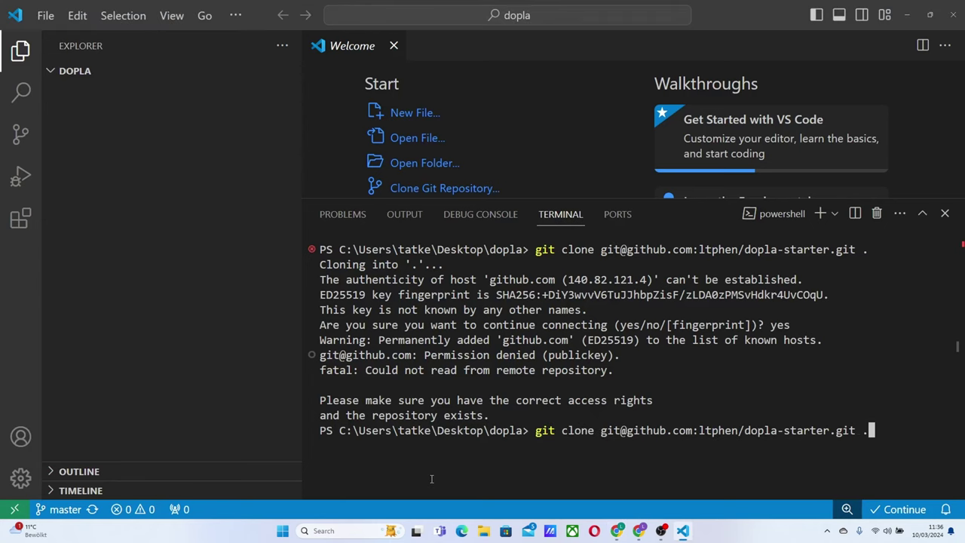
key("BackSpace")
key("BackSpace")
key("BackSpace")
key("BackSpace")
key("BackSpace")
key("BackSpace")
key("BackSpace")
key("BackSpace")
key("BackSpace")
key("BackSpace")
key("BackSpace")
key("BackSpace")
key("BackSpace")
key("BackSpace")
key("BackSpace")
key("BackSpace")
key("BackSpace")
key("BackSpace")
key("BackSpace")
key("BackSpace")
key("BackSpace")
key("BackSpace")
key("BackSpace")
key("BackSpace")
key("BackSpace")
key("BackSpace")
key("BackSpace")
key("BackSpace")
key("BackSpace")
key("BackSpace")
key("BackSpace")
key("BackSpace")
key("BackSpace")
key("BackSpace")
key("BackSpace")
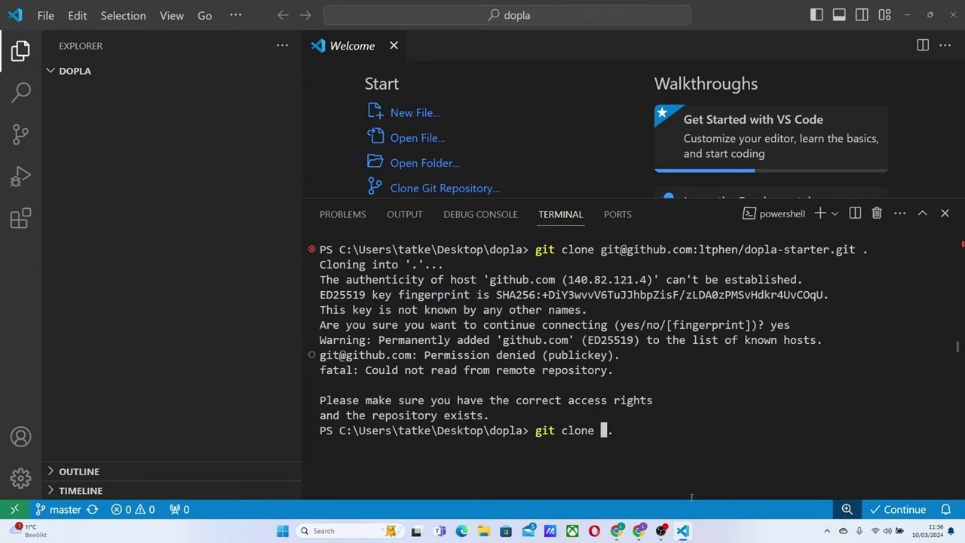
key("ctrl+v")
type(".")
key("Return")
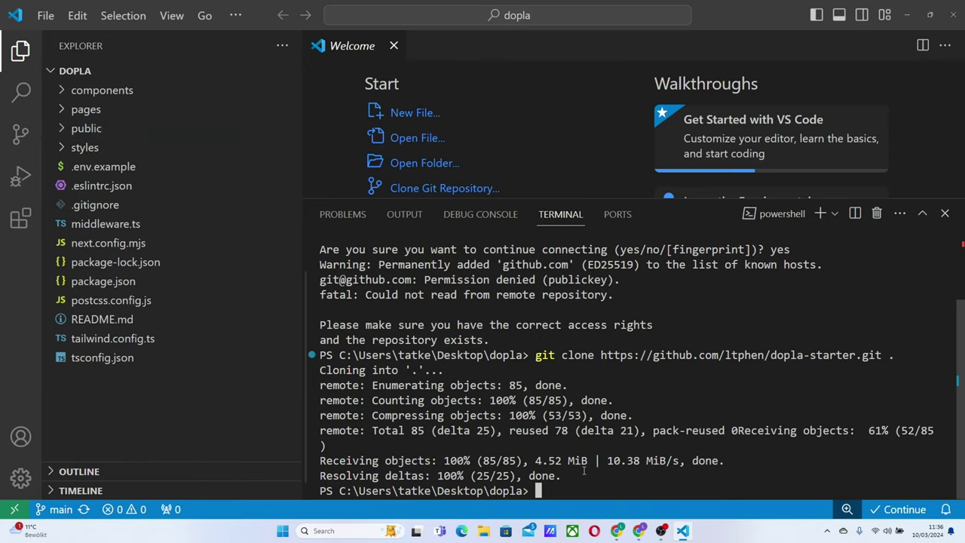
Clear the terminal and install the project's dependencies with npm install
type("cls")
key("Return")
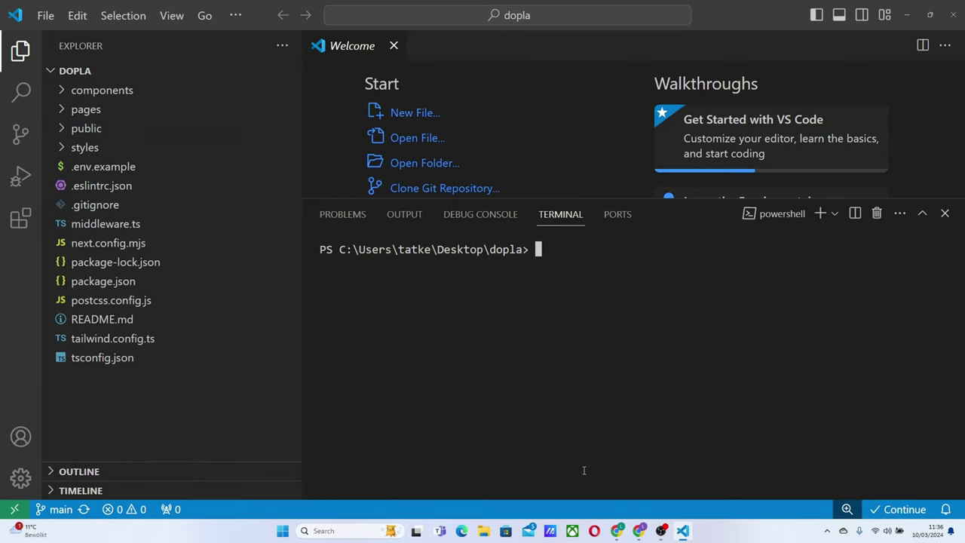
type("npm install")
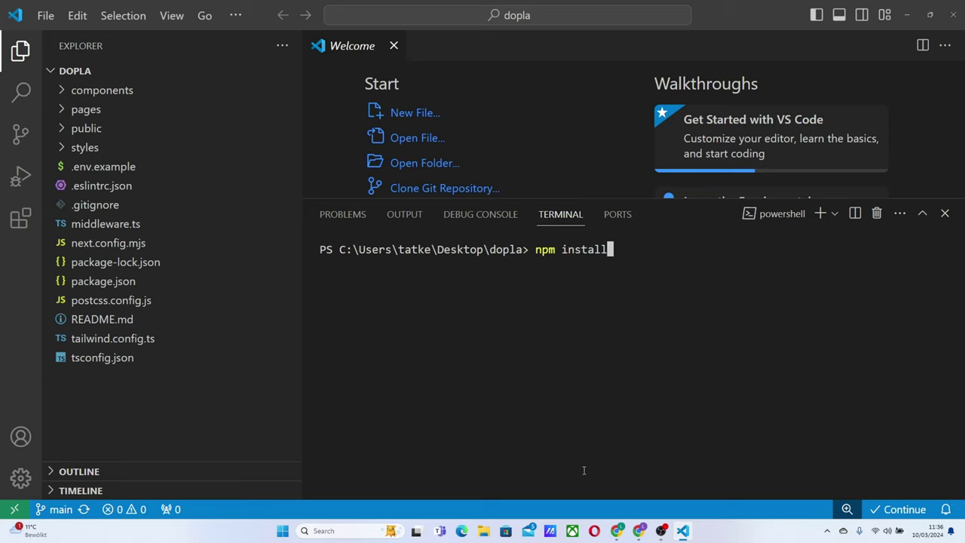
key("Return")
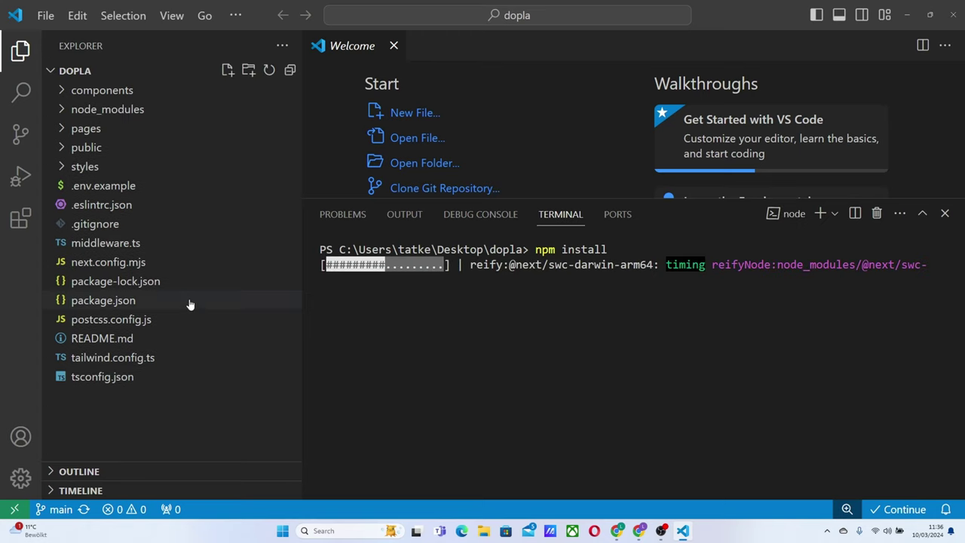
Examine the scripts and dependencies in package.json, including the ollama and sqlite packages
double_click(141, 300)
scroll(469, 141, "down", 2)
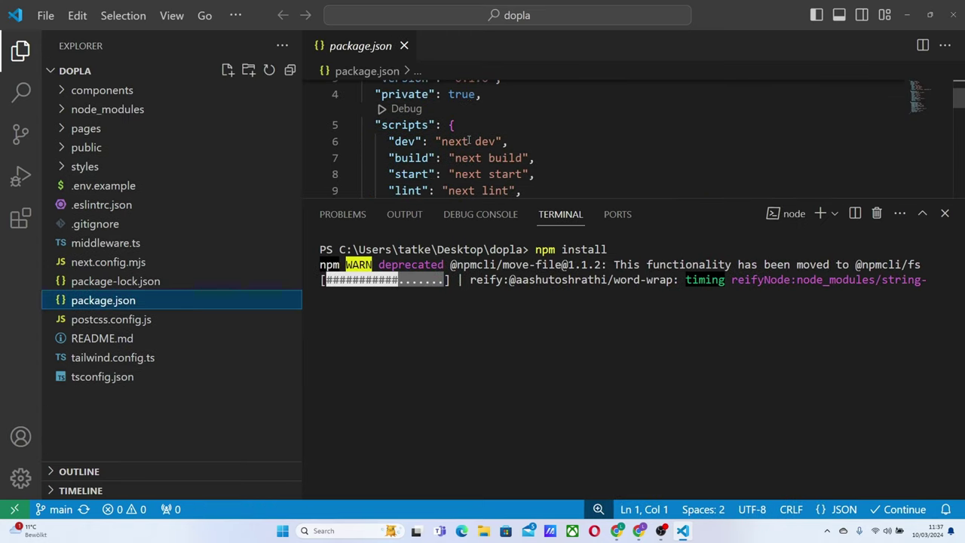
scroll(469, 141, "down", 2)
left_click_drag(399, 129, 463, 130)
scroll(462, 130, "down", 1)
double_click(416, 140)
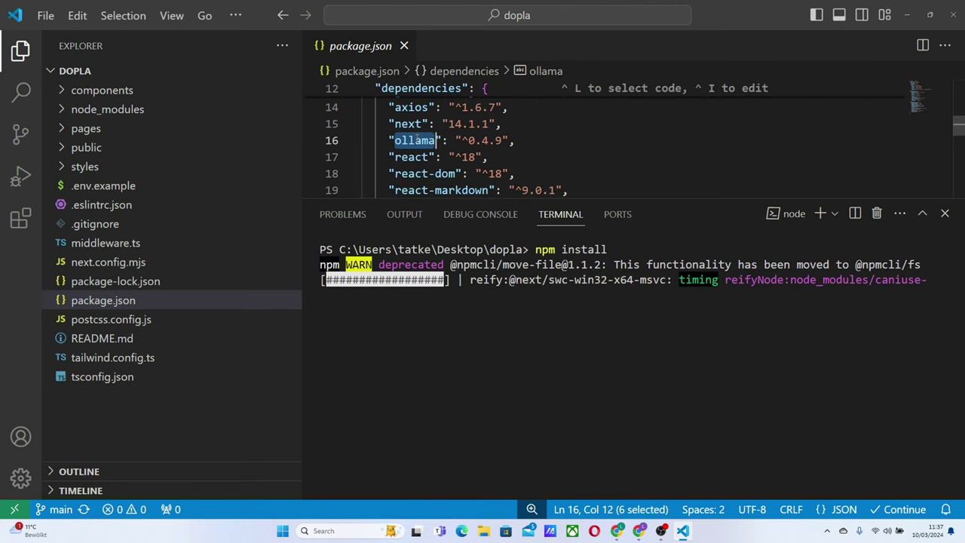
scroll(416, 140, "down", 1)
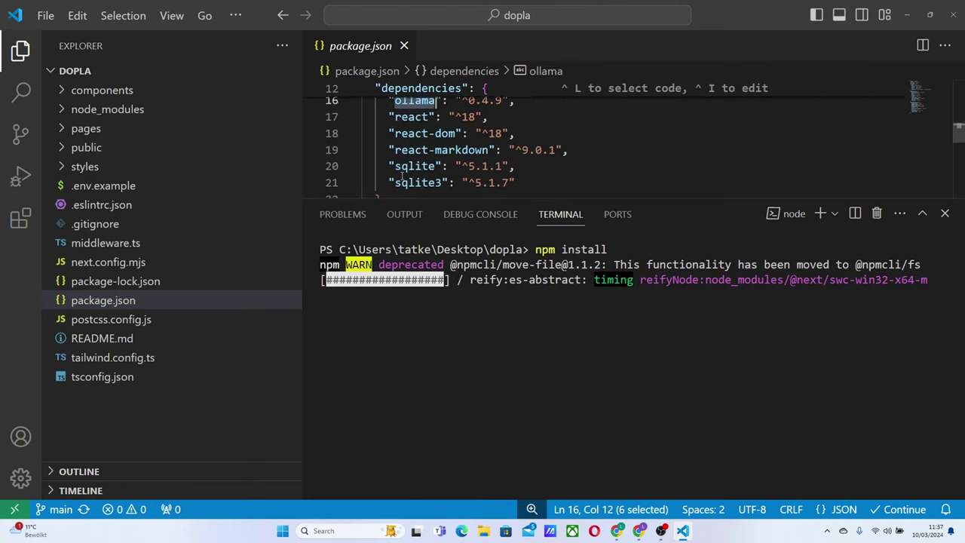
left_click_drag(400, 167, 437, 168)
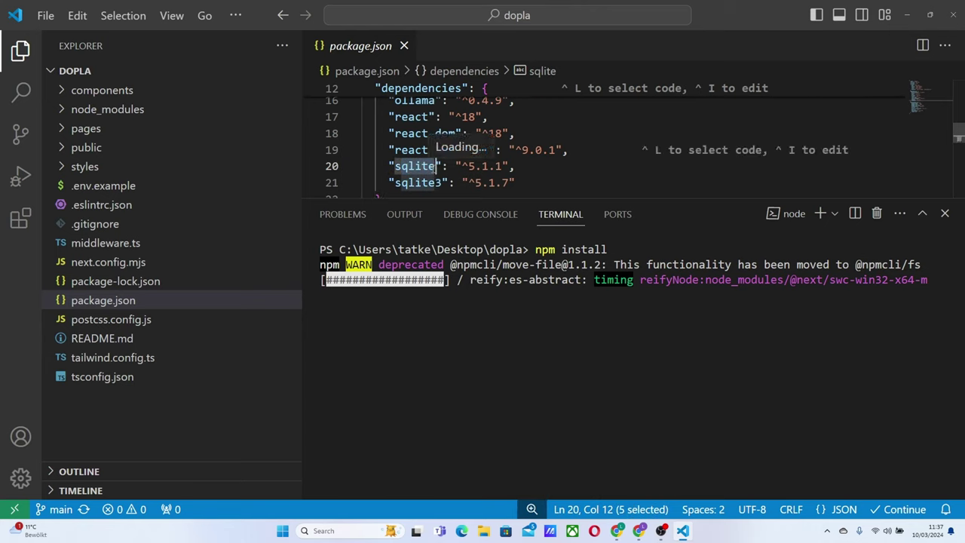
scroll(432, 168, "down", 5)
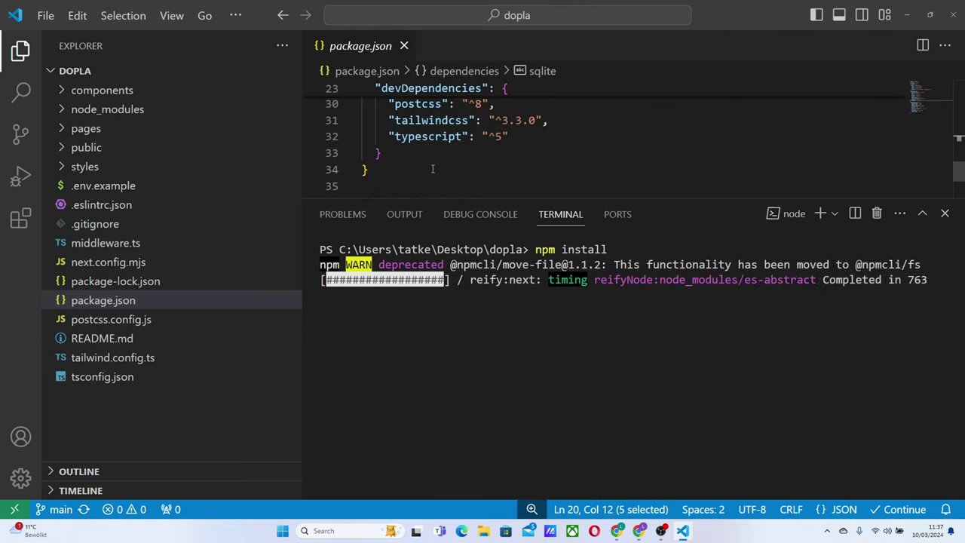
scroll(432, 169, "up", 4)
scroll(433, 169, "up", 2)
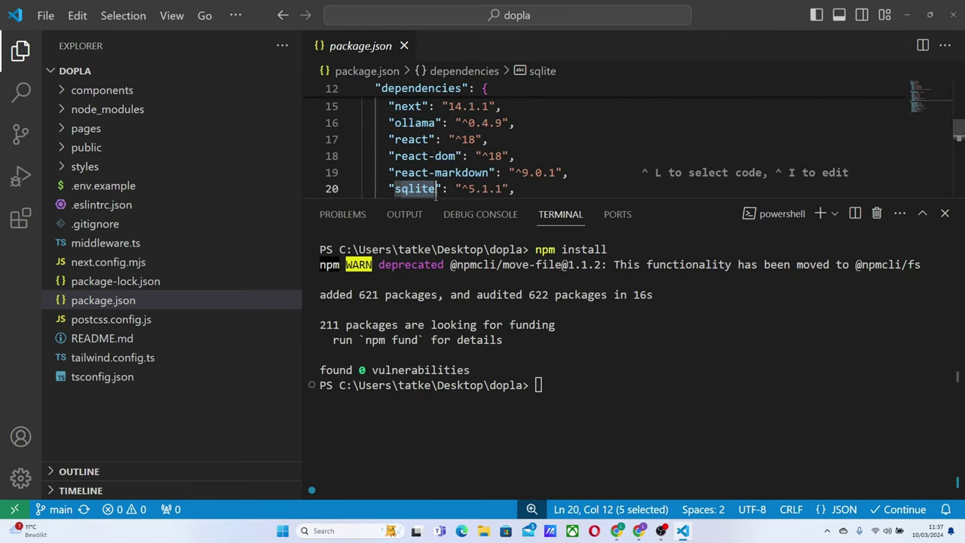
left_click(441, 156)
Start the development server with npm run dev, open localhost:3000 in the browser and read the server error
left_click(613, 398)
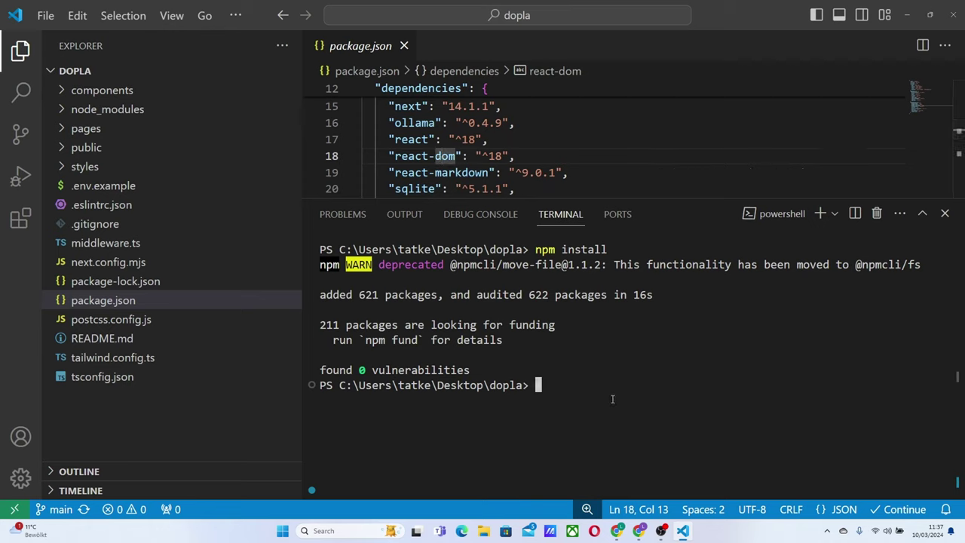
type("npm run dev")
key("Return")
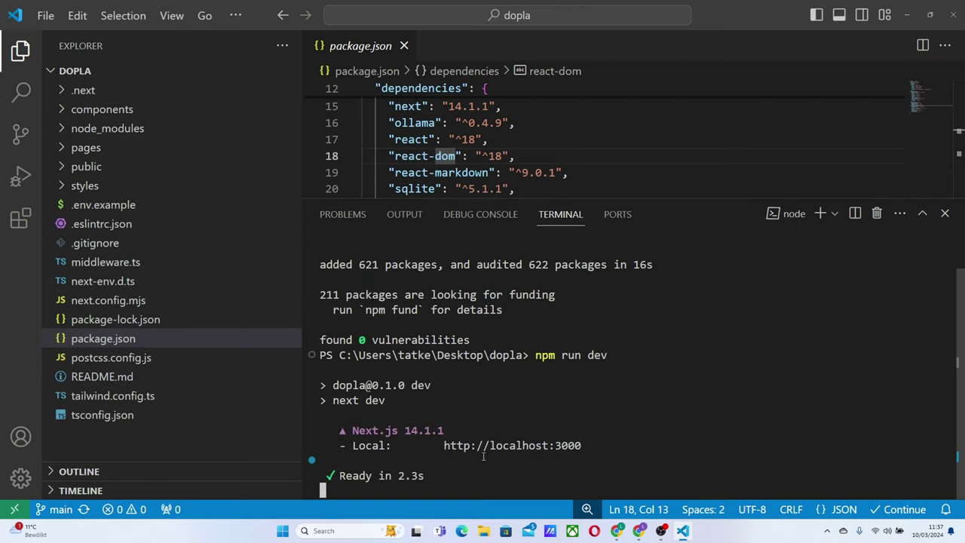
left_click(470, 446, "ctrl")
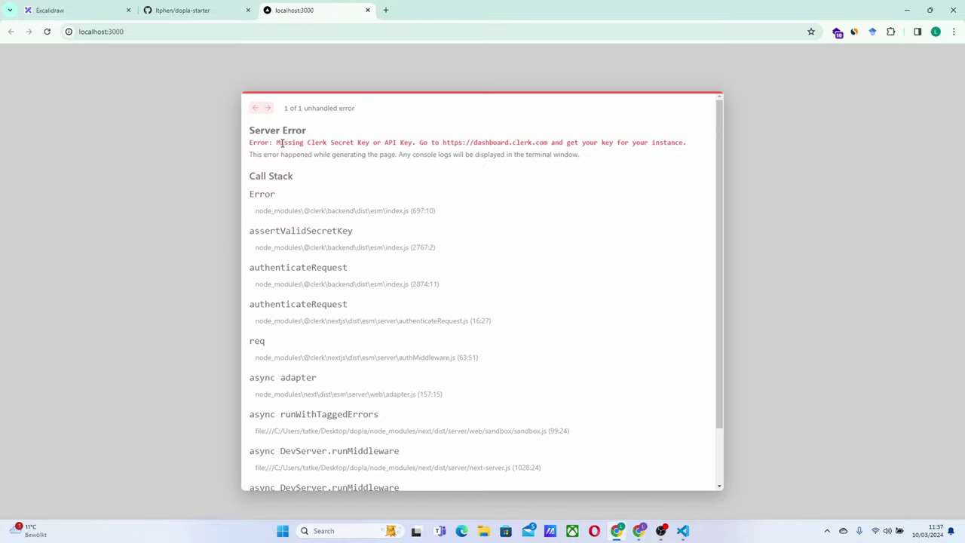
left_click_drag(281, 144, 414, 145)
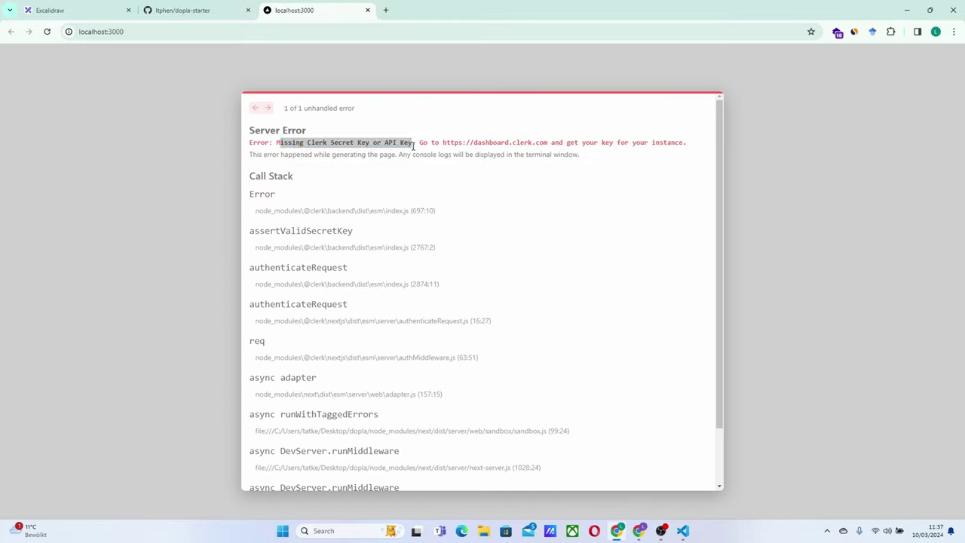
Return to Visual Studio Code, open .env.example and enlarge the editor area above the terminal
key("alt+Tab")
left_click(113, 205)
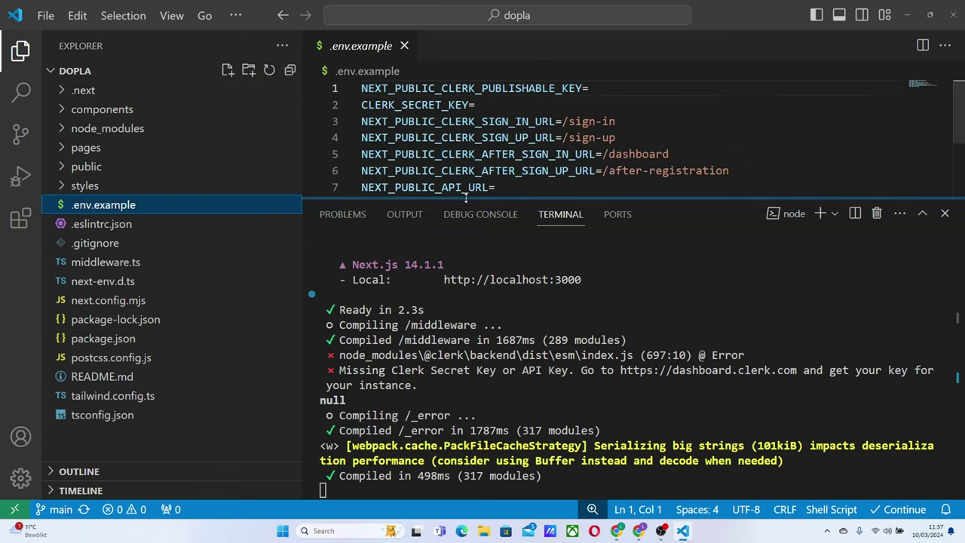
left_click_drag(466, 197, 466, 302)
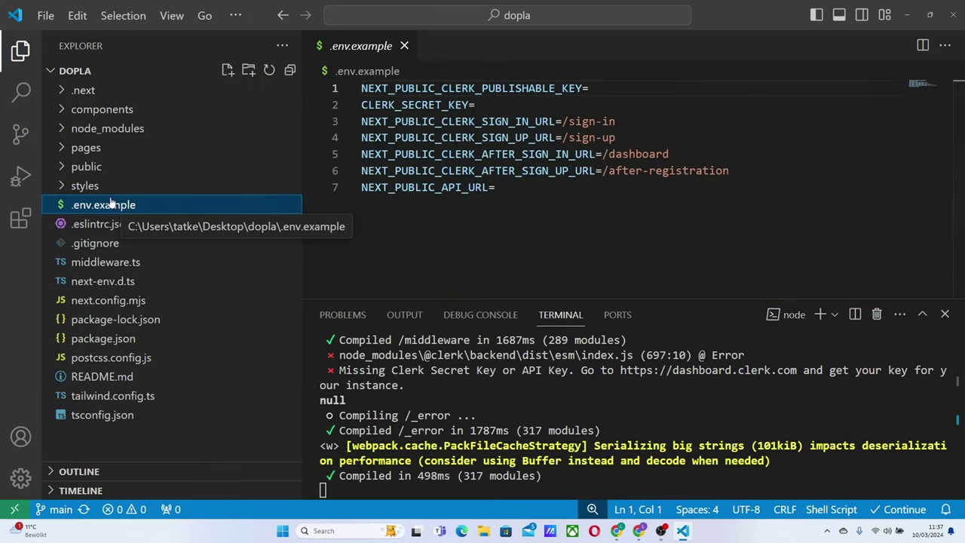
Duplicate the .env.example file and name the copy .env.local
key("ctrl+c")
key("ctrl+v")
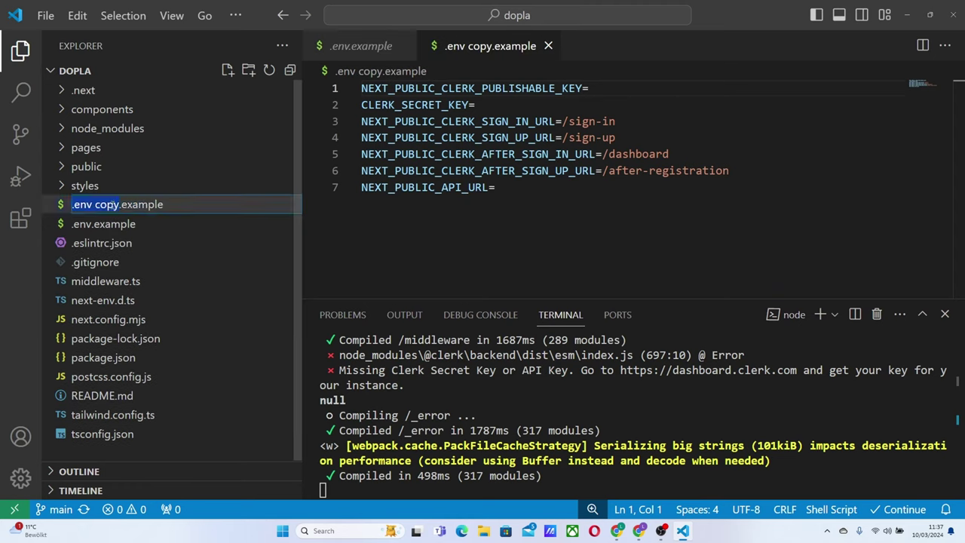
key("F2")
type(".env")
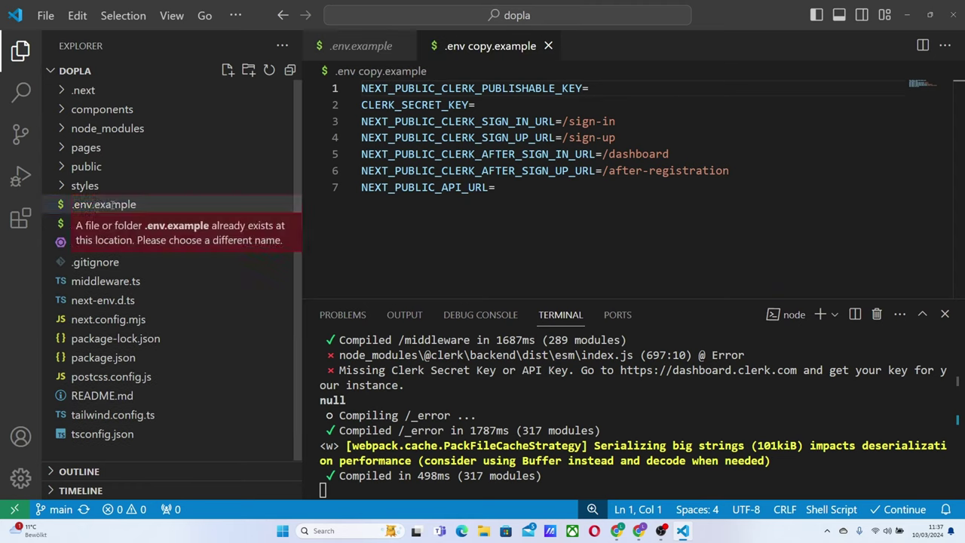
key("Right")
key("Delete")
key("Delete")
key("Delete")
key("Delete")
key("Delete")
key("Delete")
key("Delete")
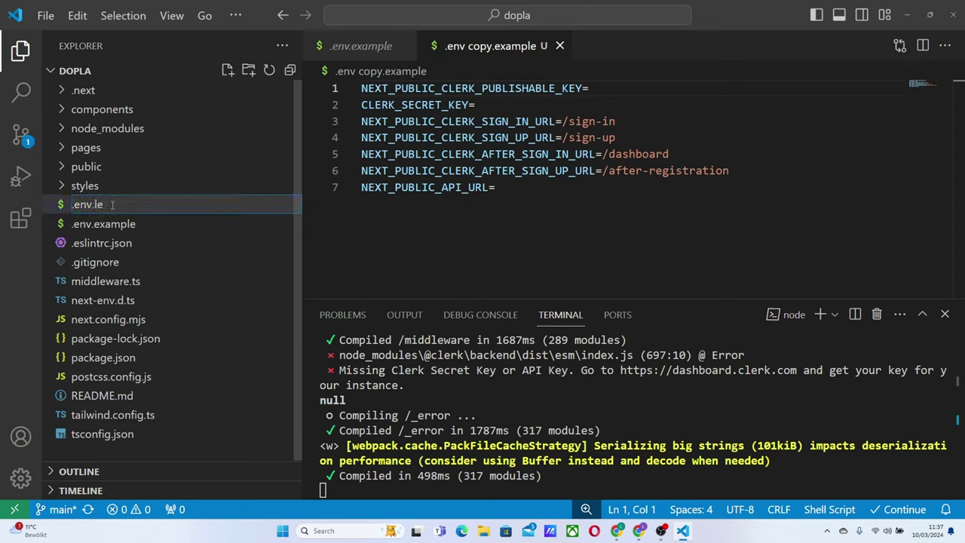
type("local")
key("Return")
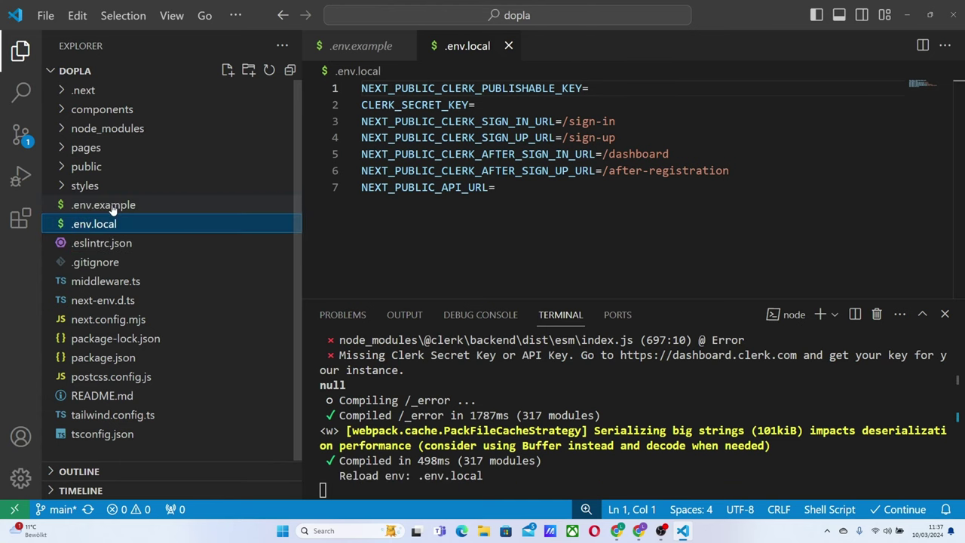
Switch to the Clerk dashboard in Chrome and copy the Next.js environment snippet for the Dopla application
left_click(593, 97)
key("alt+Tab")
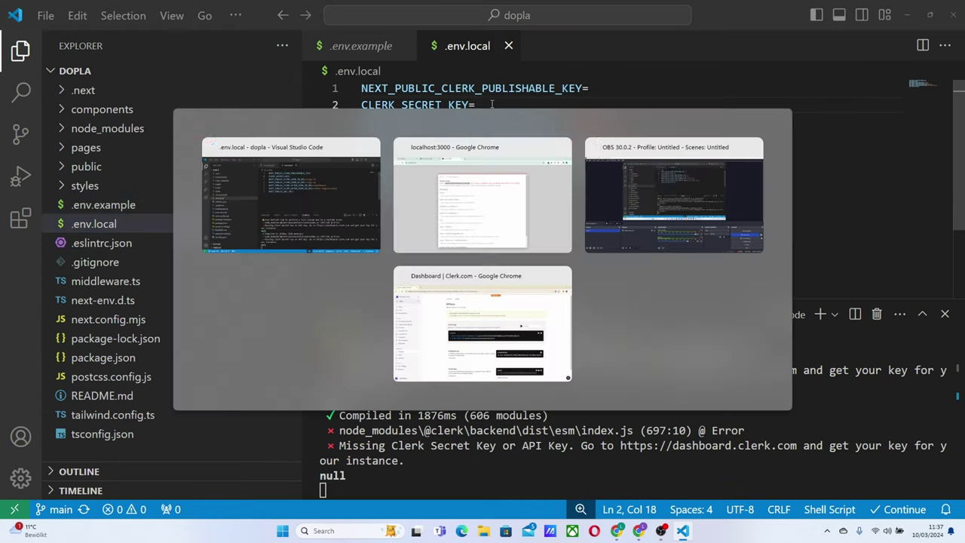
key("alt+Tab")
key("alt+Tab")
key("alt+Tab")
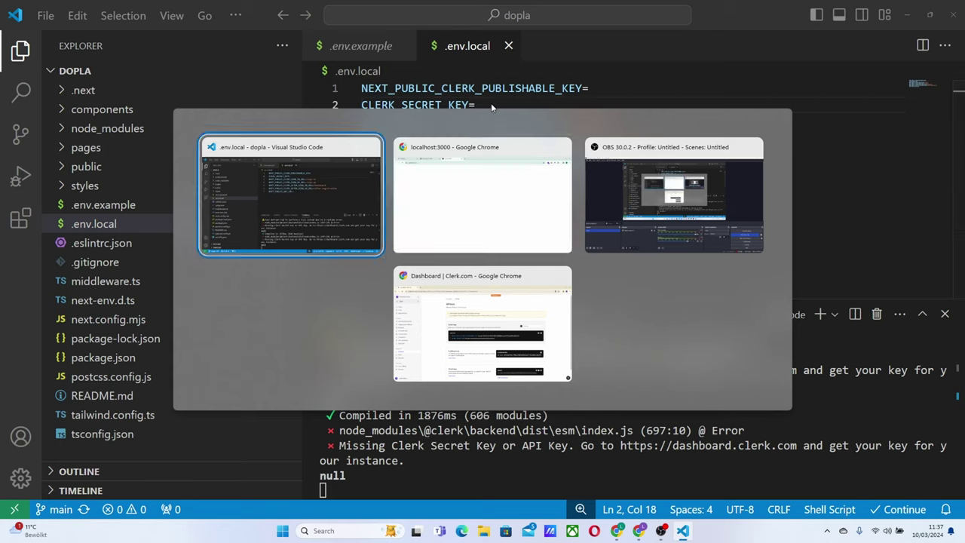
key("alt+Tab")
key("alt+Tab")
key("alt+Tab")
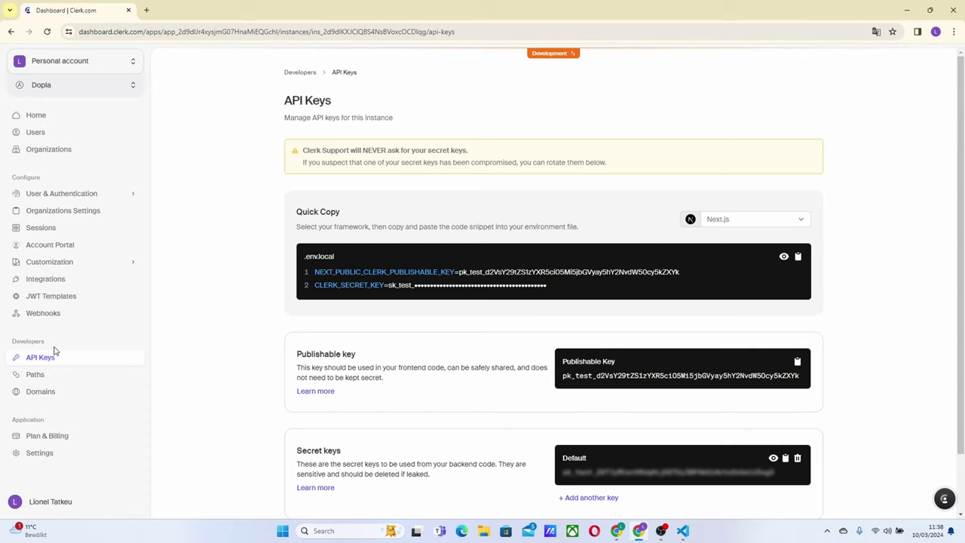
left_click(791, 219)
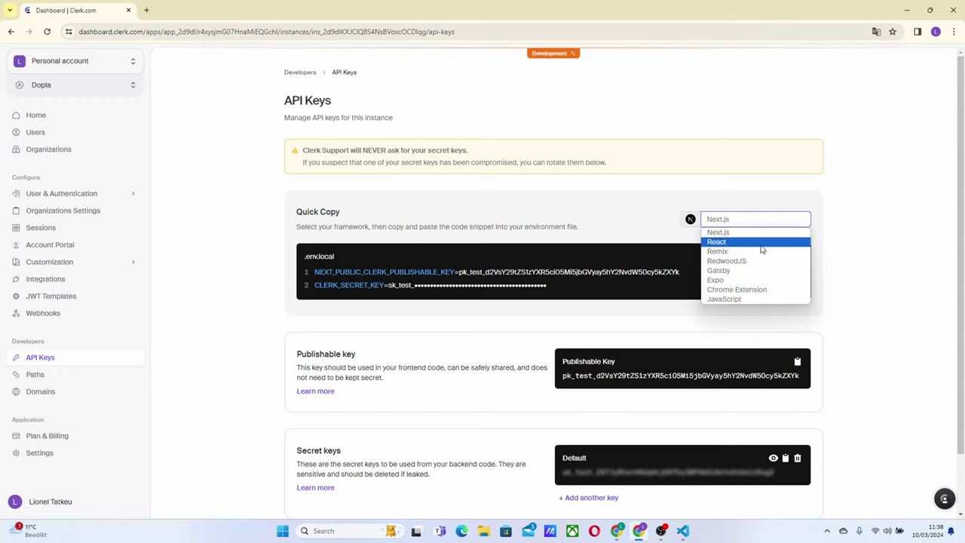
left_click(763, 204)
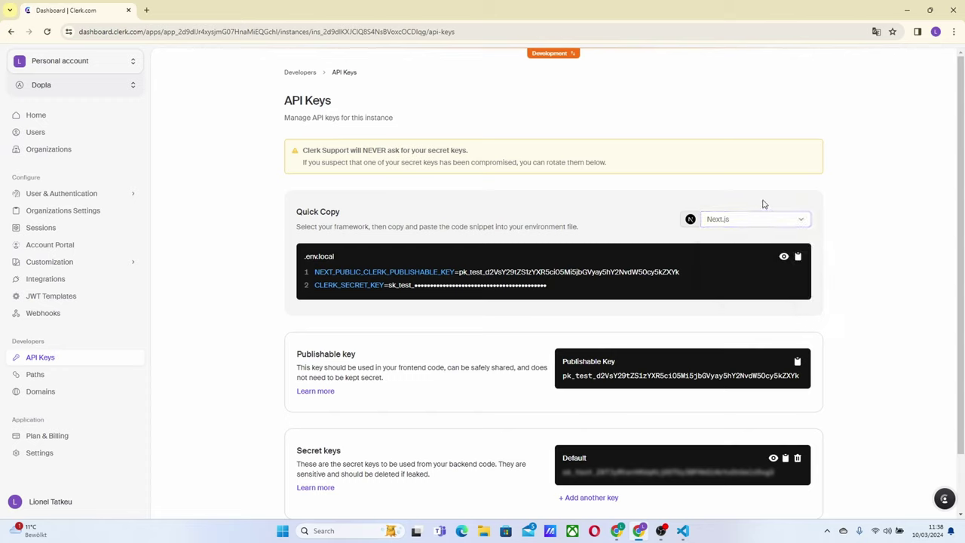
left_click(798, 256)
In .env.local, replace the empty Clerk publishable key and secret key lines with the copied snippet and save the file
key("alt+Tab")
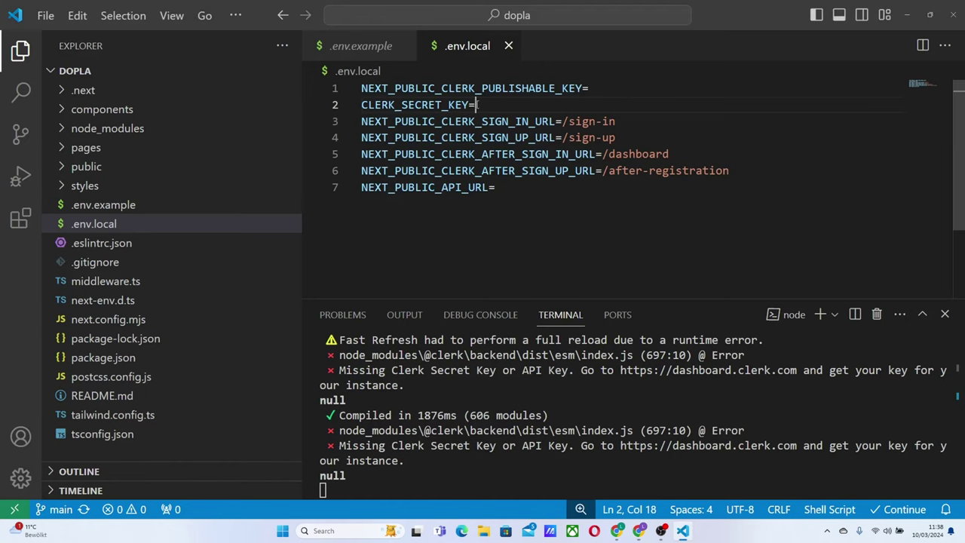
key("ctrl+shift+Home")
key("ctrl+v")
key("ctrl+s")
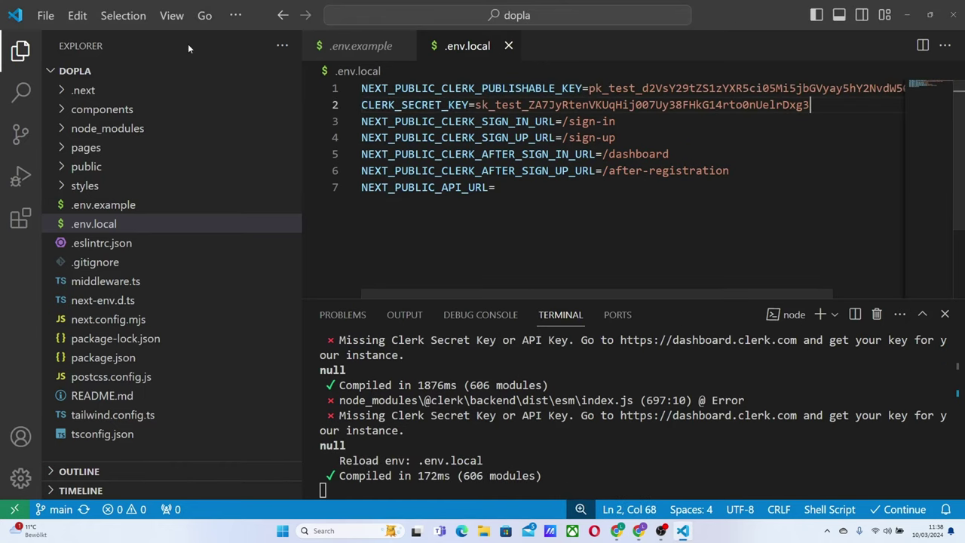
Switch to the localhost:3000 page in Chrome and sign out of the logged-in account
key("alt+Tab")
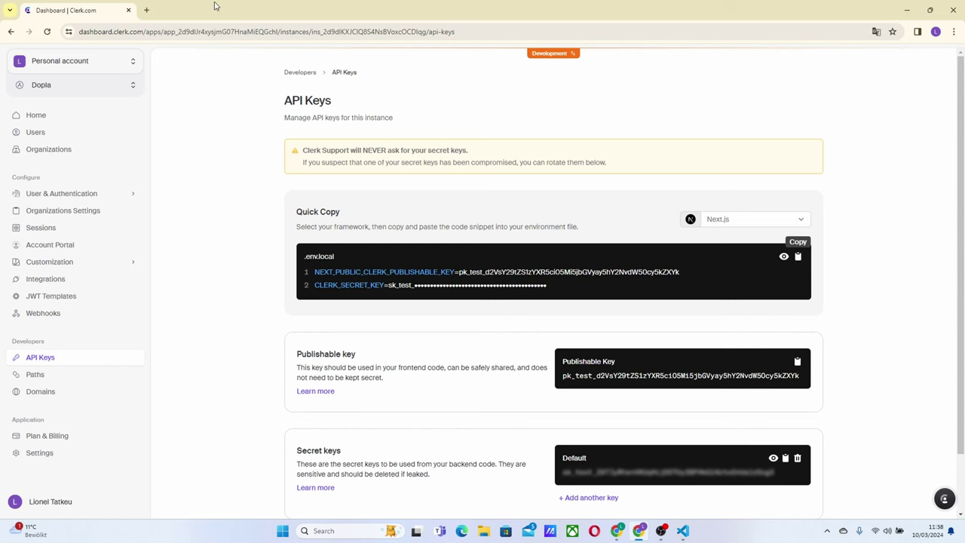
key("alt+Tab")
key("alt+Tab")
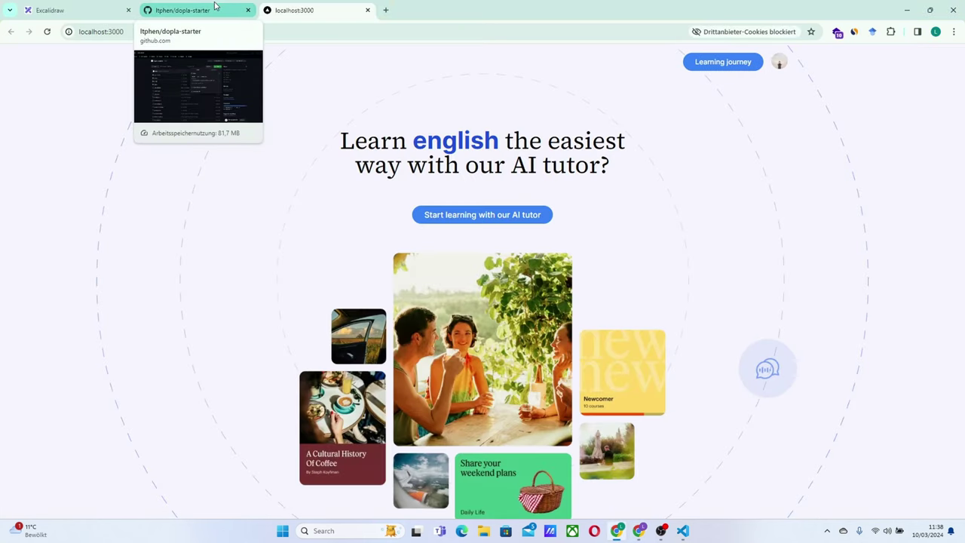
left_click(779, 60)
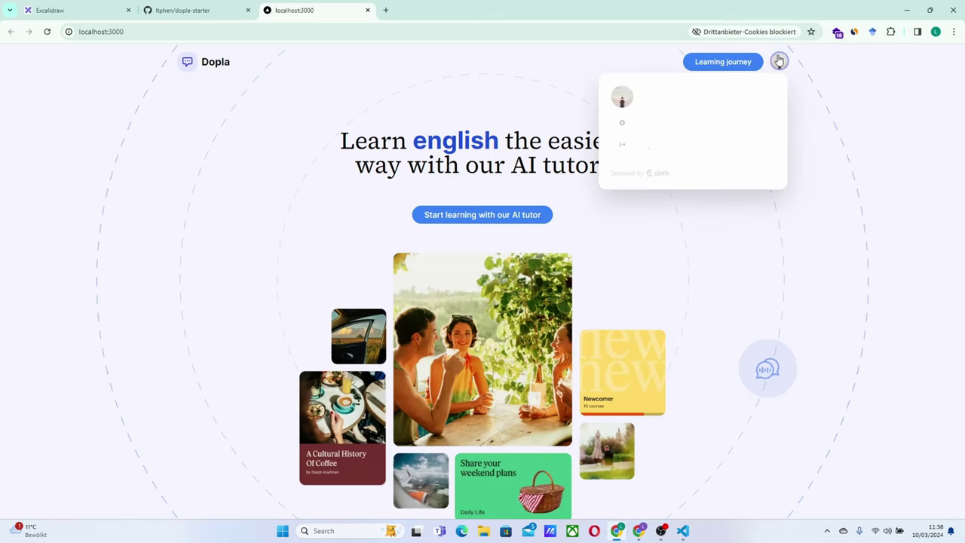
left_click(719, 149)
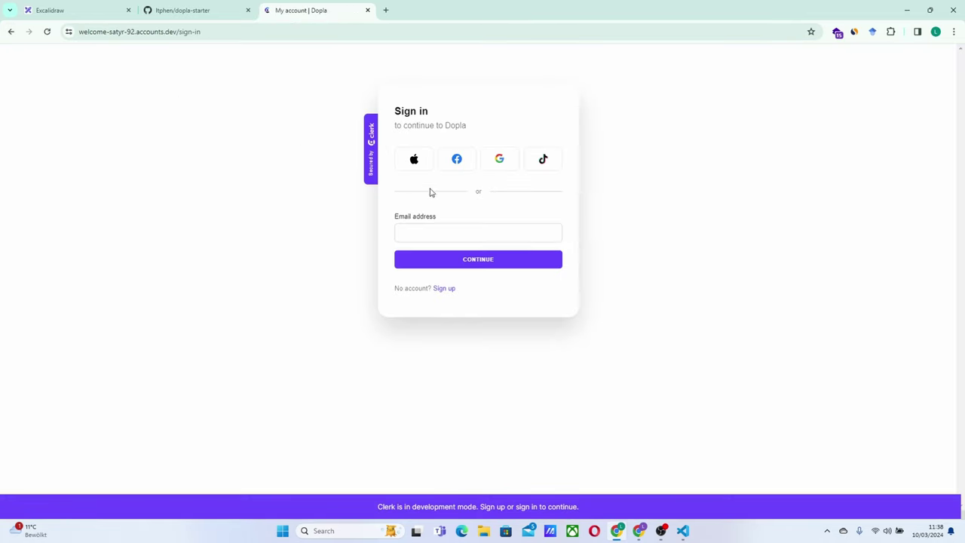
Check the Clerk sign-in form and the app's sign-in and sign-up pages, returning to the Dopla home page
left_click(403, 232)
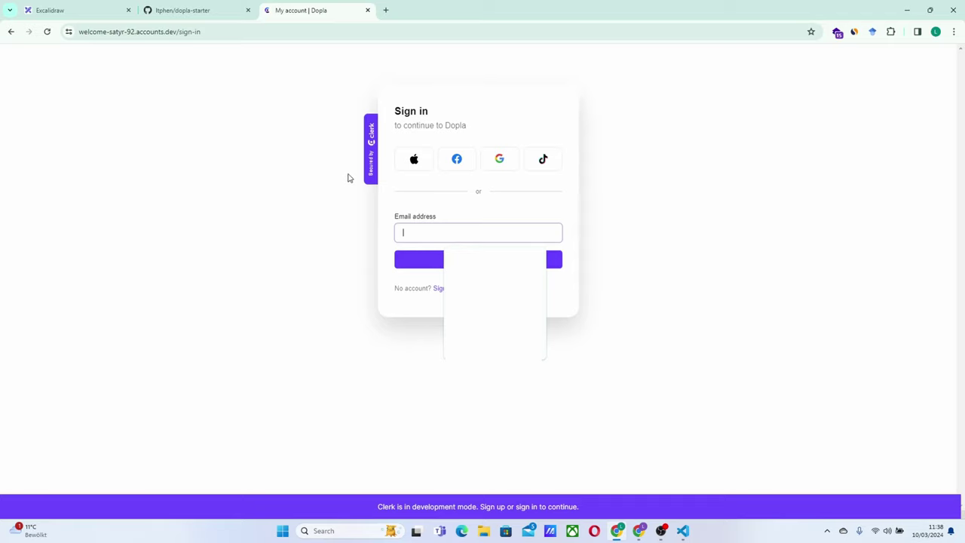
left_click(364, 268)
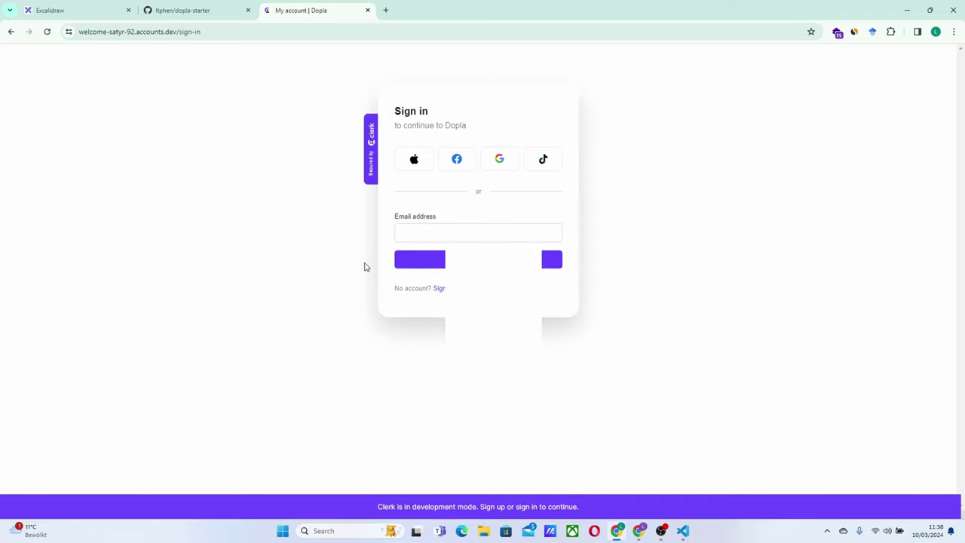
left_click(10, 31)
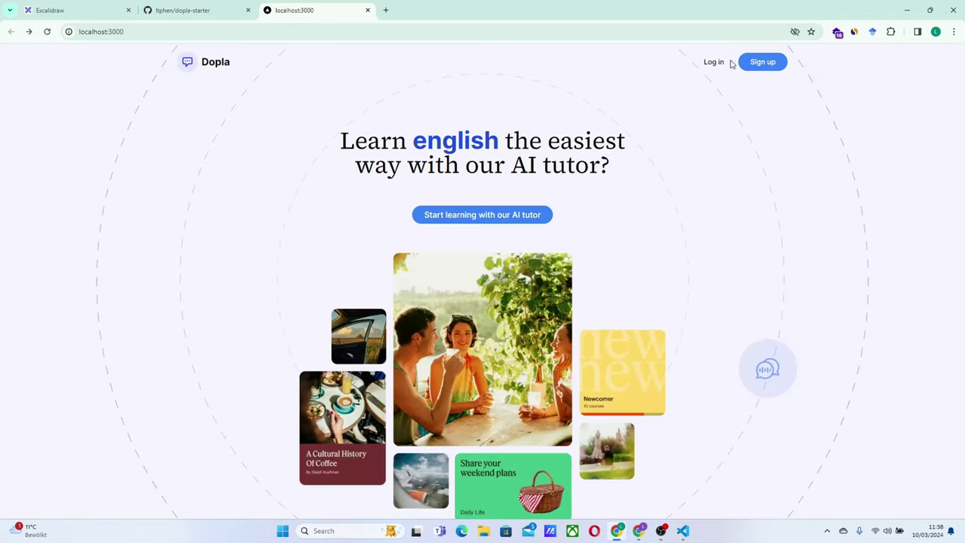
left_click(786, 65)
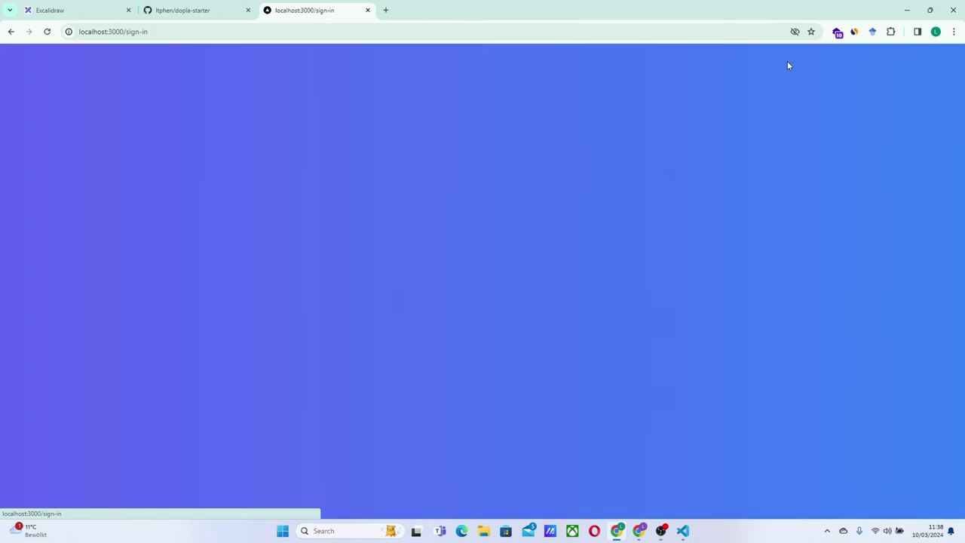
left_click(11, 31)
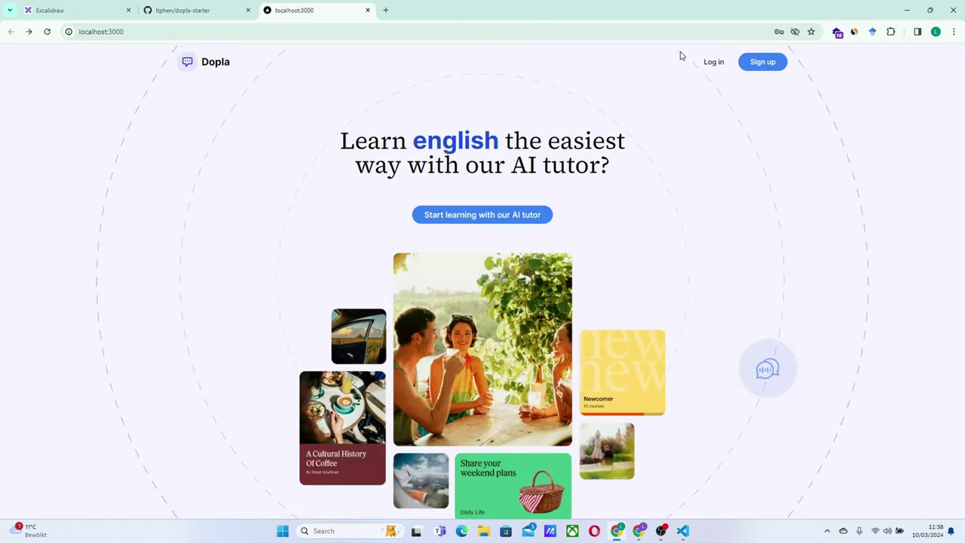
left_click(703, 66)
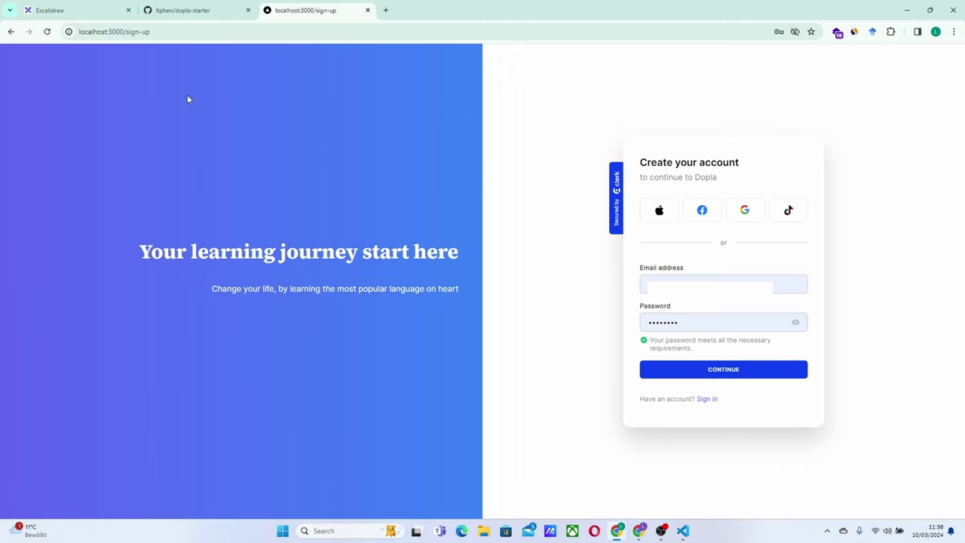
left_click(11, 31)
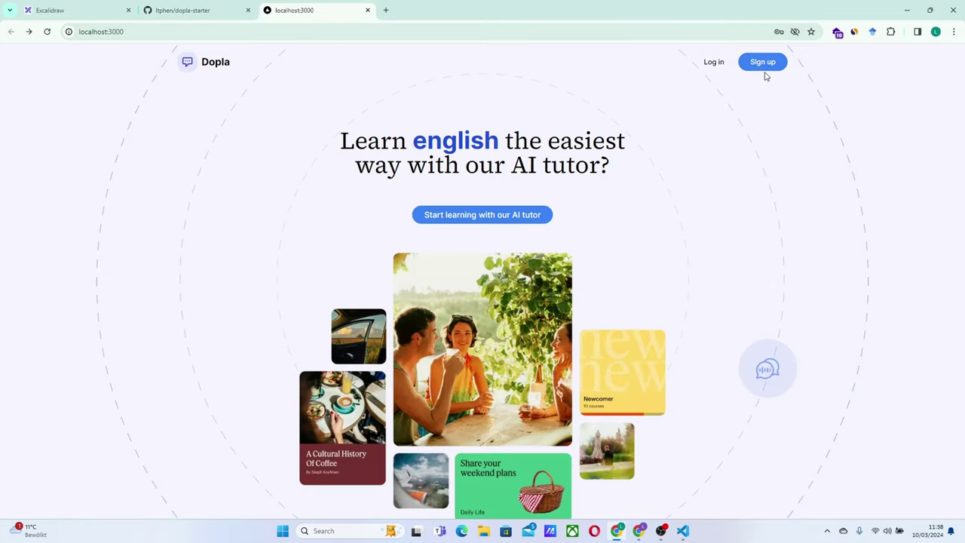
Switch back to Visual Studio Code and look through the files in the public folder
key("alt")
left_click_drag(433, 381, 293, 360)
key("alt+Tab")
key("alt+Tab")
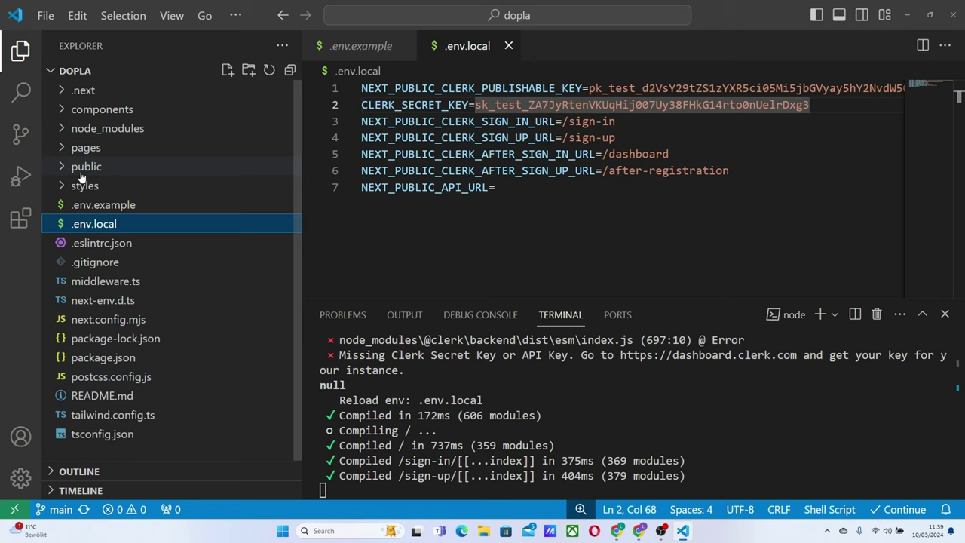
left_click(81, 172)
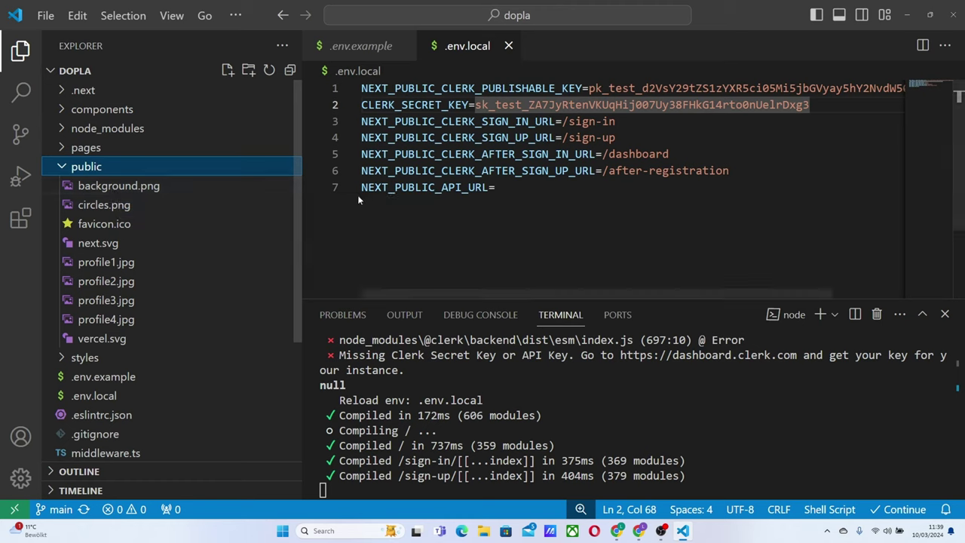
scroll(164, 315, "down", 3)
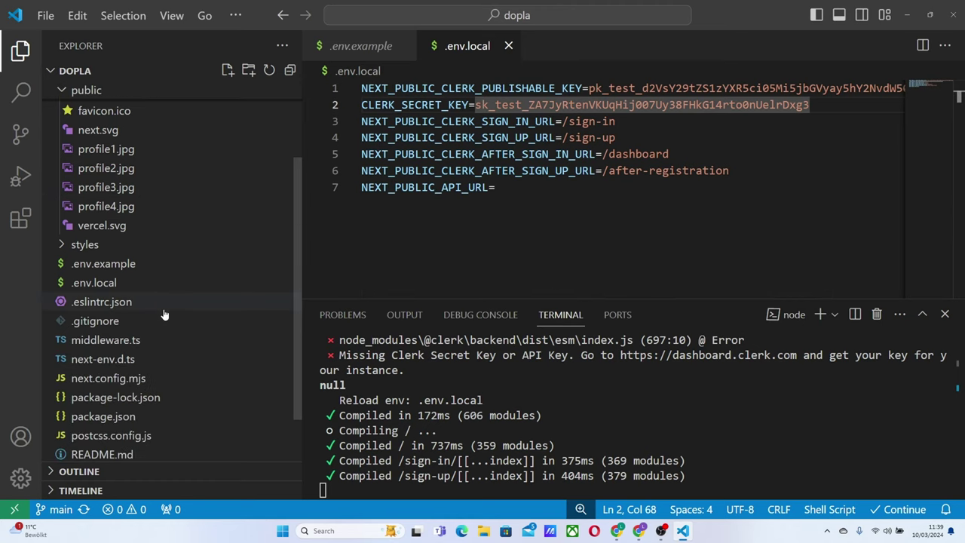
scroll(164, 316, "up", 3)
left_click(116, 160)
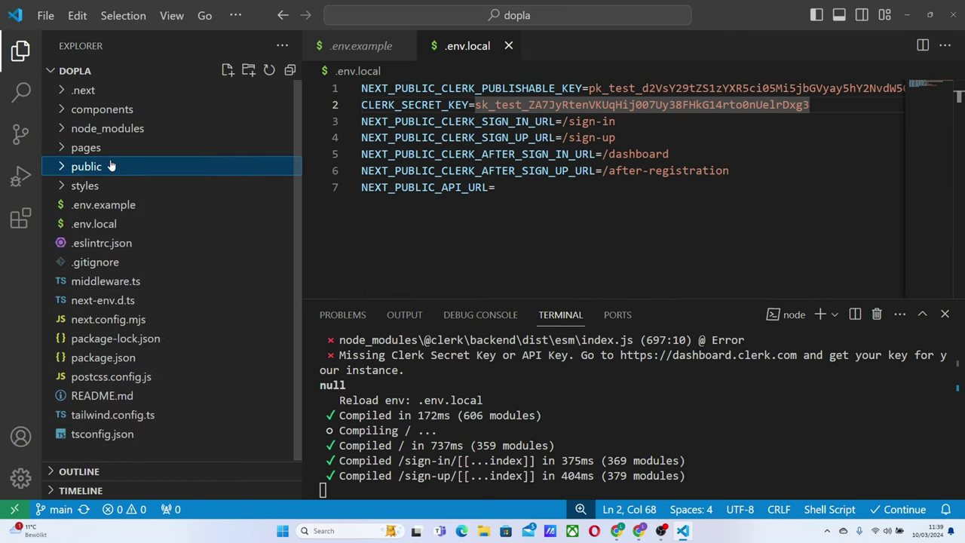
Open index.tsx from the pages folder to view the home page code
left_click(80, 149)
left_click(100, 282)
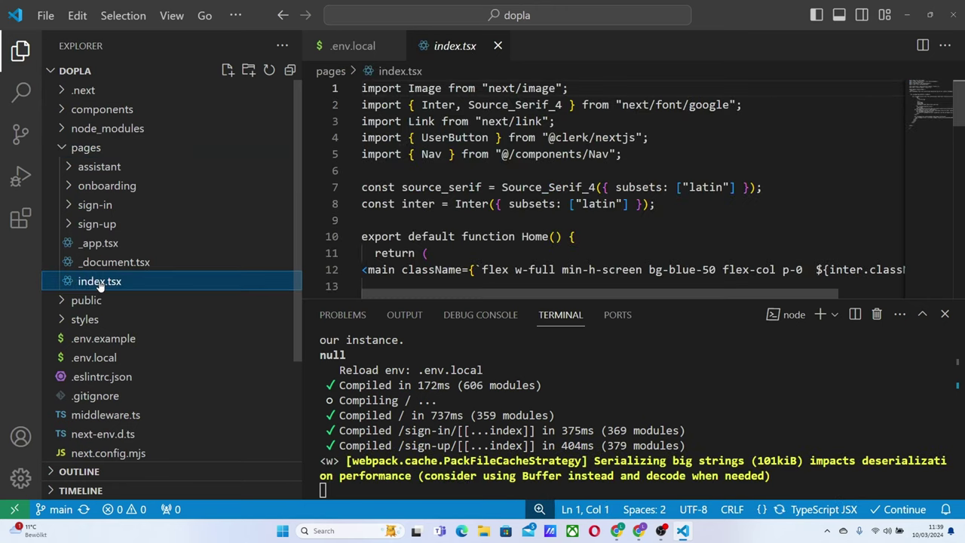
scroll(453, 159, "down", 2)
Switch to Chrome, load Figma in a new tab and open the Playground file
key("alt+Tab")
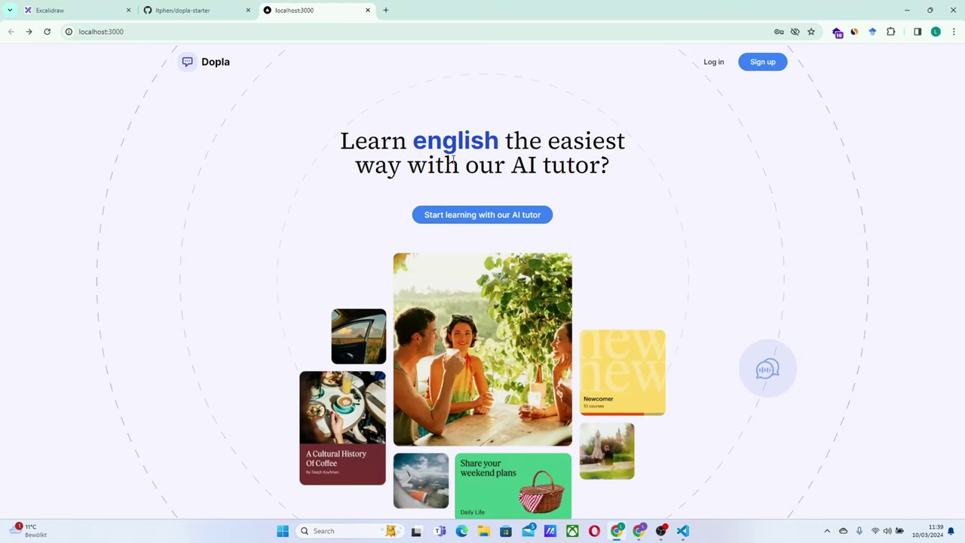
key("ctrl+t")
type("figma")
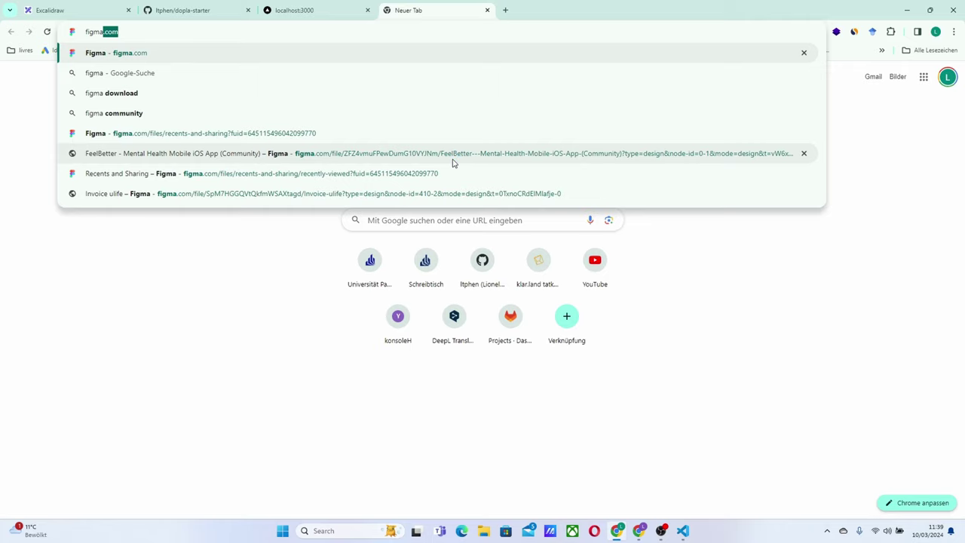
key("Return")
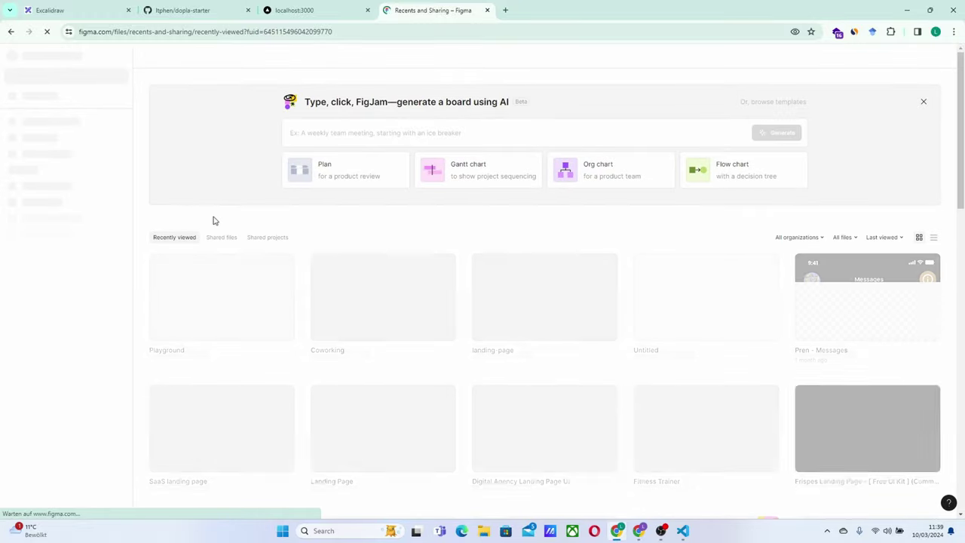
double_click(202, 303)
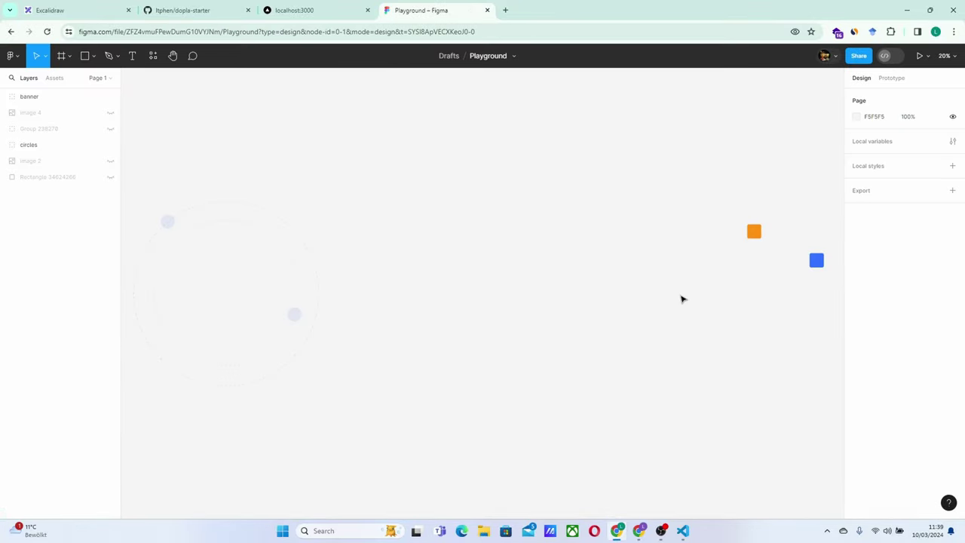
Select the banner group in the Playground file and export it as a 1x PNG
scroll(682, 299, "right", 10)
scroll(682, 299, "left", 2)
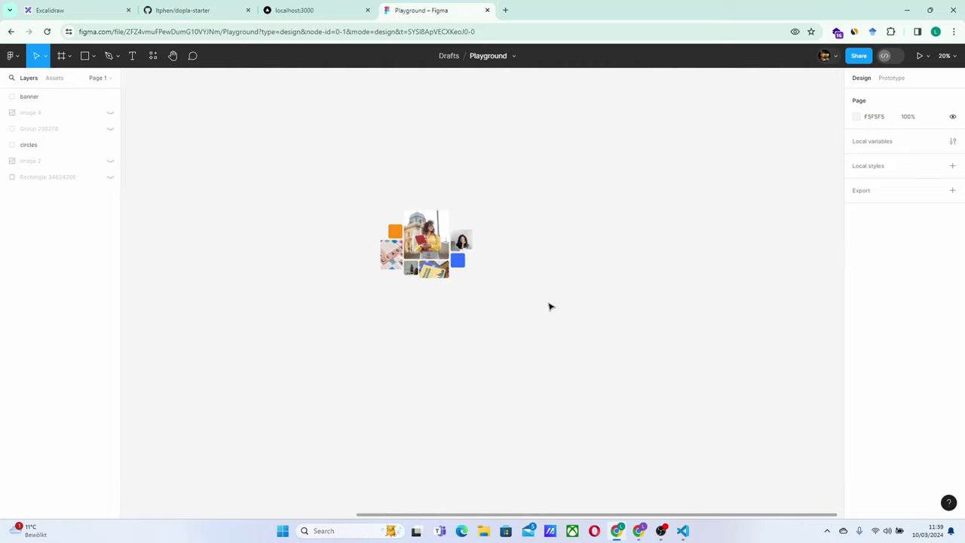
left_click(28, 96)
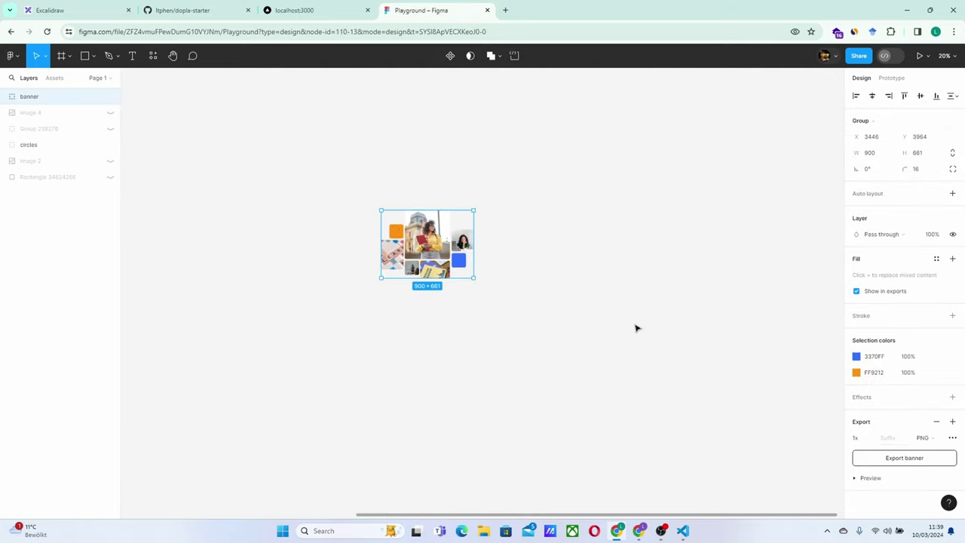
left_click(906, 460)
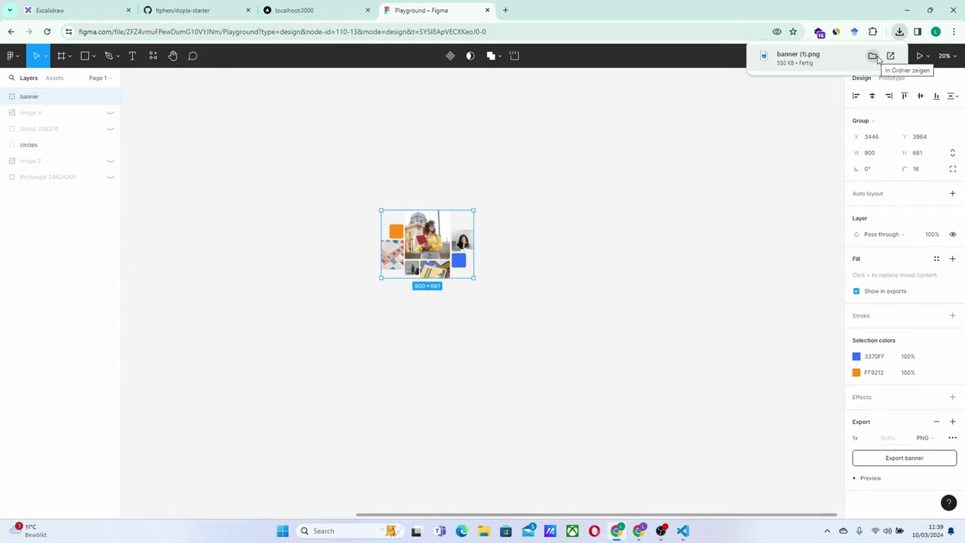
Copy the exported banner image from its download folder into the project's public folder in Visual Studio Code and rename it banner.png
left_click(874, 57)
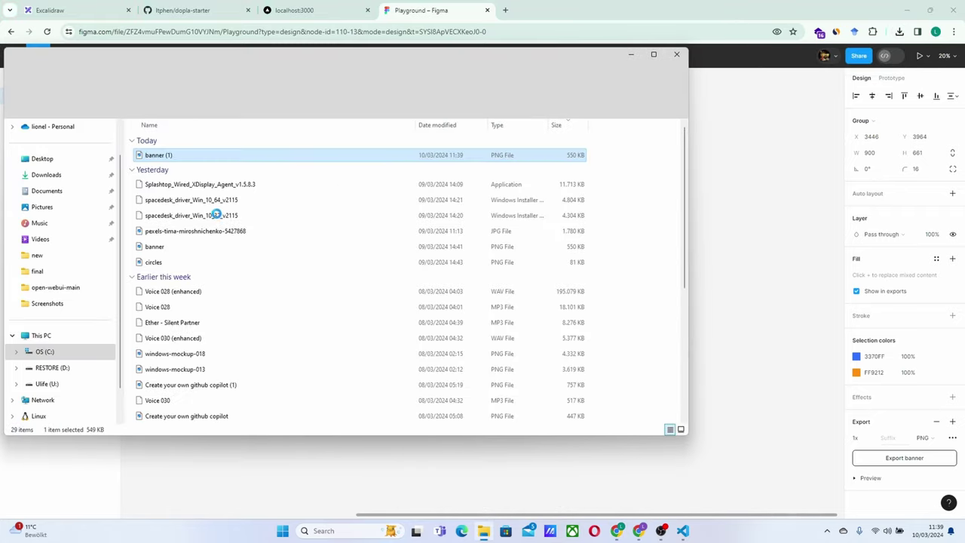
key("alt+Tab")
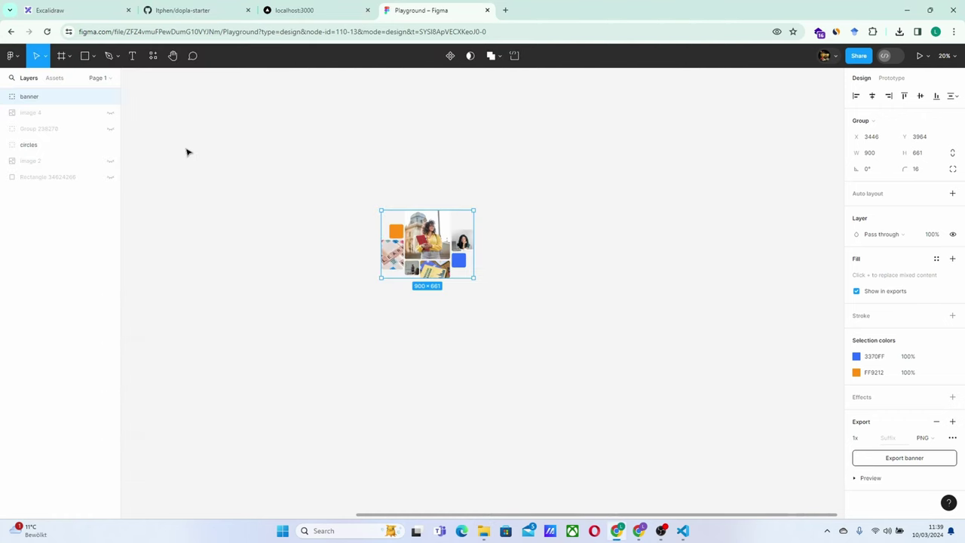
key("alt+Tab")
key("Tab")
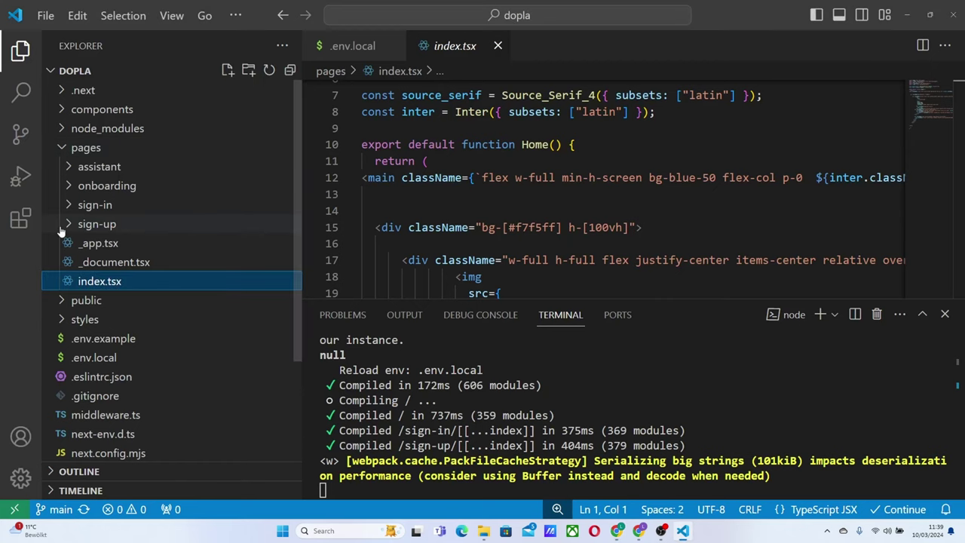
left_click(89, 303)
key("ctrl+v")
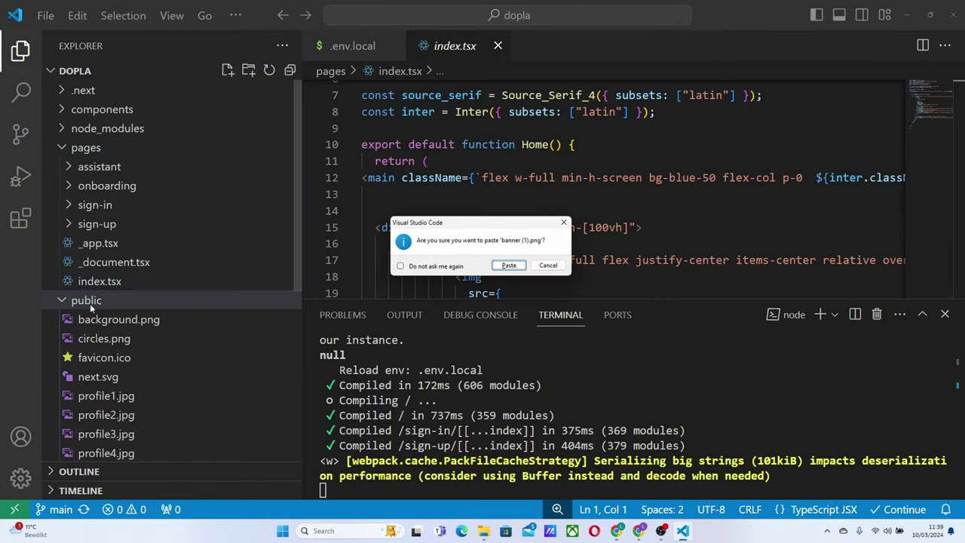
key("Return")
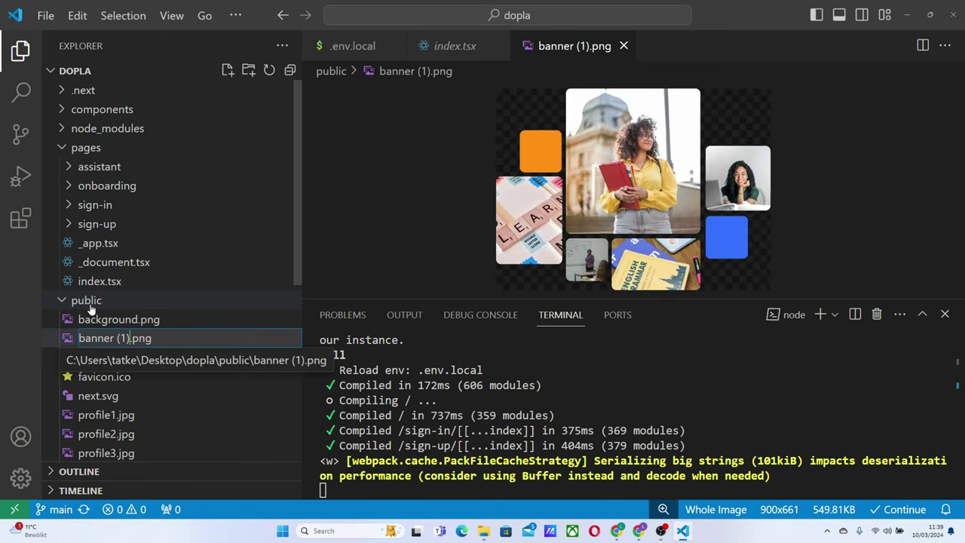
type("banner")
key("Return")
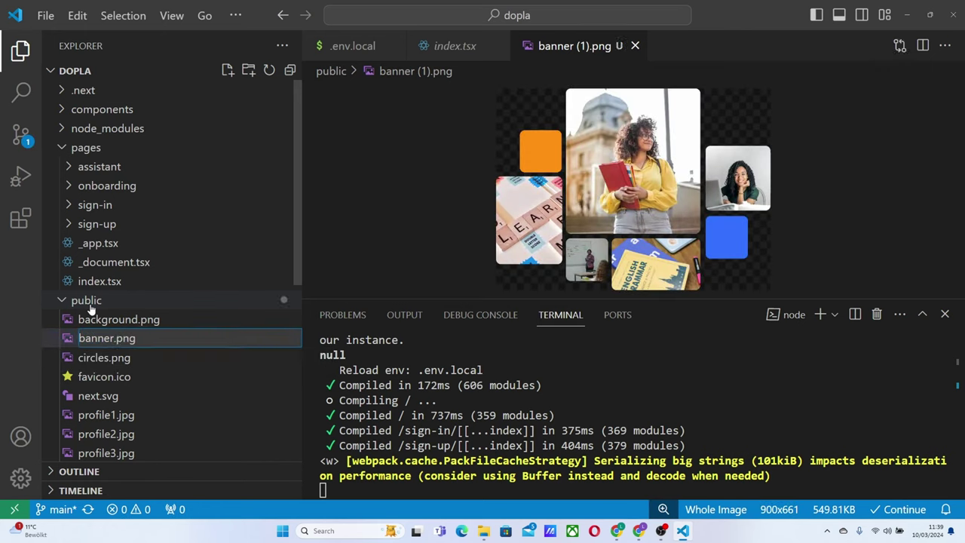
Open index.tsx from the pages folder and delete most of the remote URL in the src of the w-full image
left_click(96, 281)
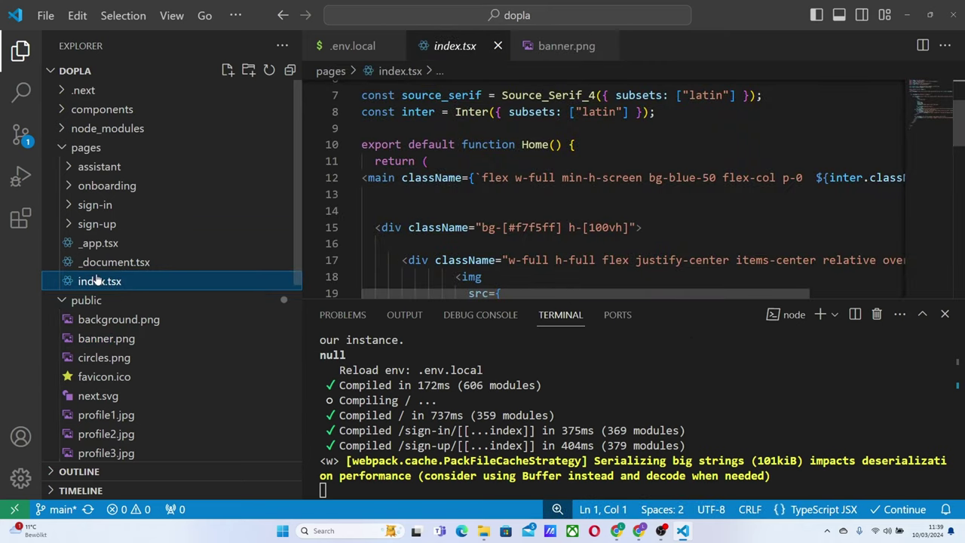
scroll(515, 233, "down", 13)
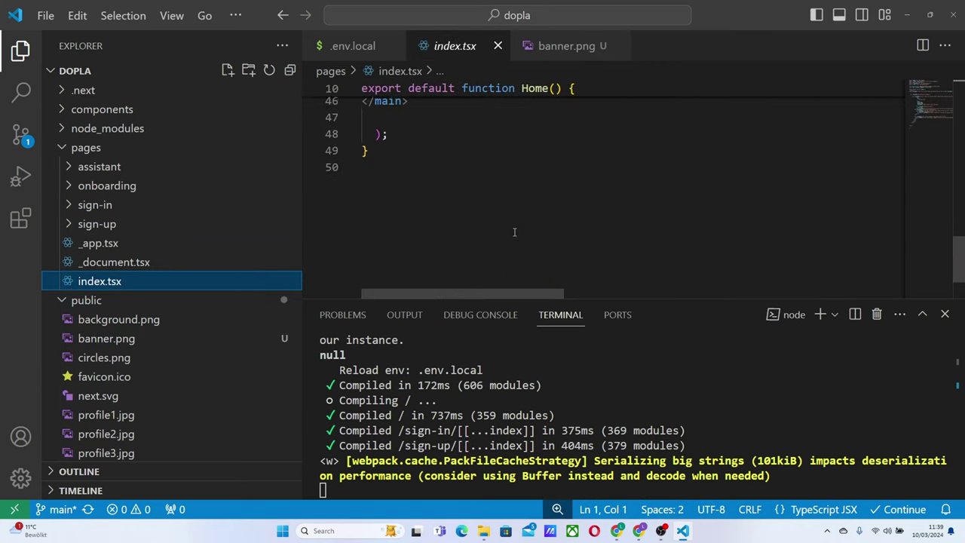
scroll(514, 232, "up", 4)
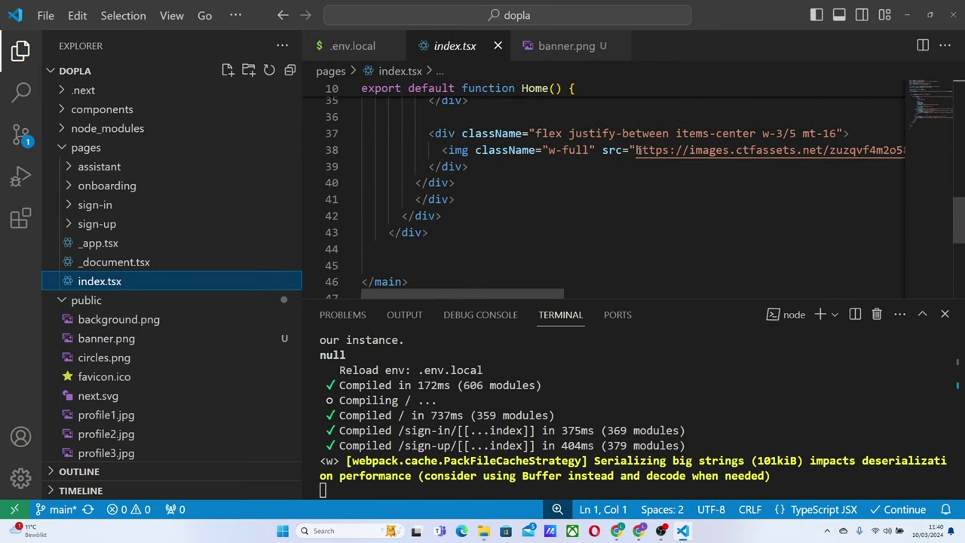
left_click_drag(635, 150, 862, 151)
key("BackSpace")
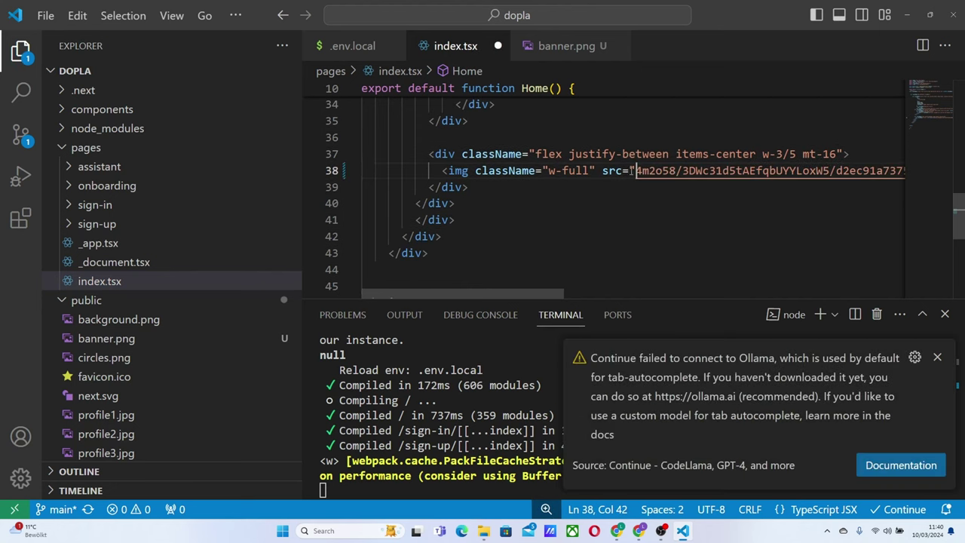
left_click_drag(632, 170, 899, 164)
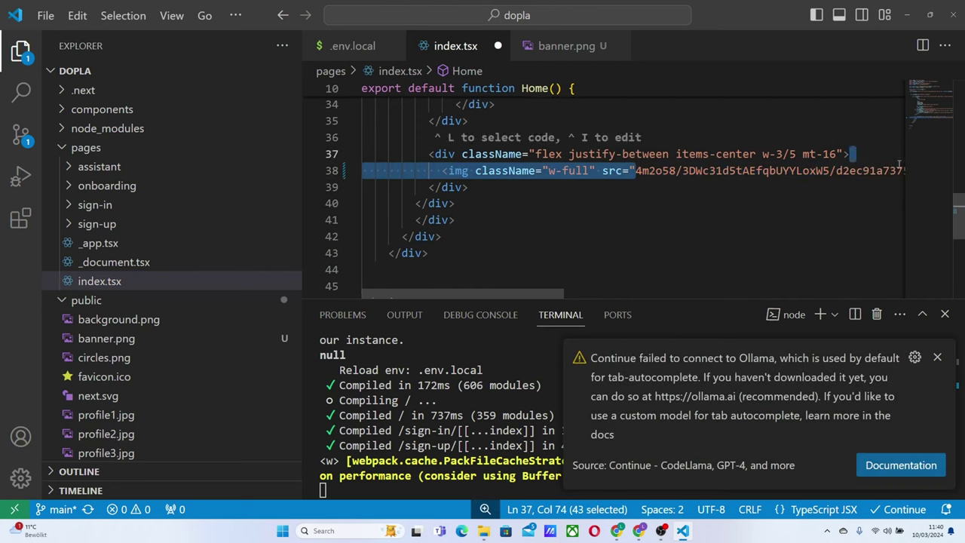
scroll(899, 165, "down", 4)
scroll(899, 165, "up", 5)
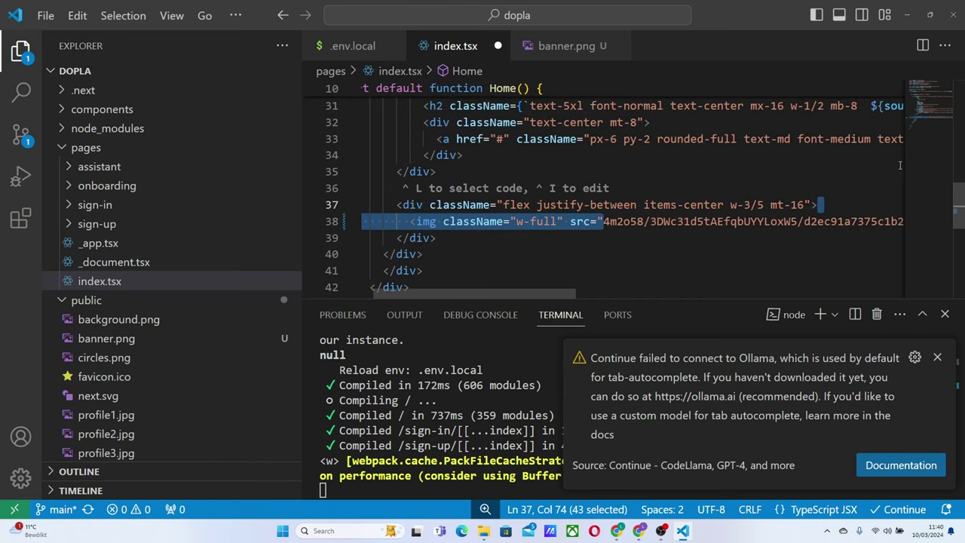
scroll(900, 165, "up", 1)
scroll(889, 196, "right", 5)
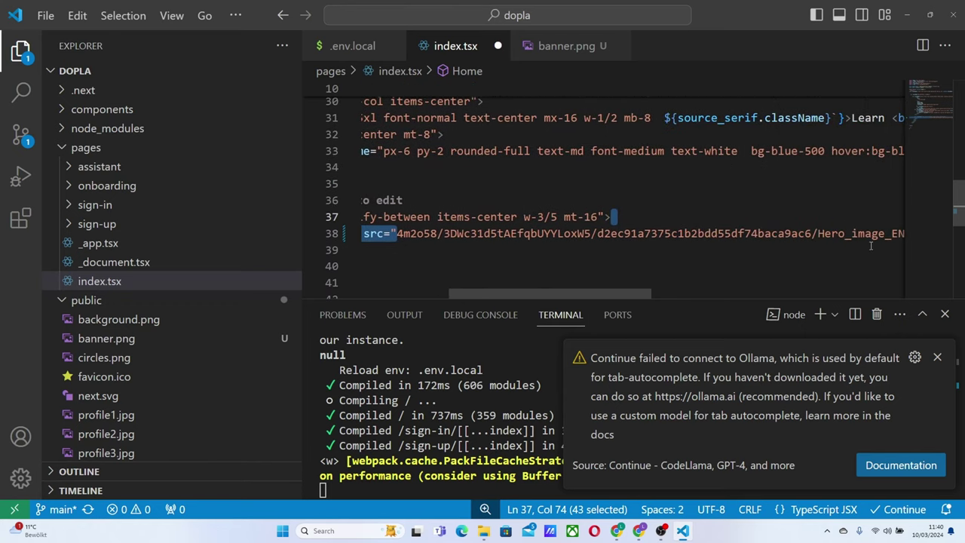
left_click(886, 233)
key("BackSpace")
key("BackSpace")
key("BackSpace")
key("BackSpace")
key("BackSpace")
key("BackSpace")
key("BackSpace")
key("BackSpace")
key("BackSpace")
key("BackSpace")
key("BackSpace")
key("BackSpace")
key("BackSpace")
key("BackSpace")
key("BackSpace")
key("BackSpace")
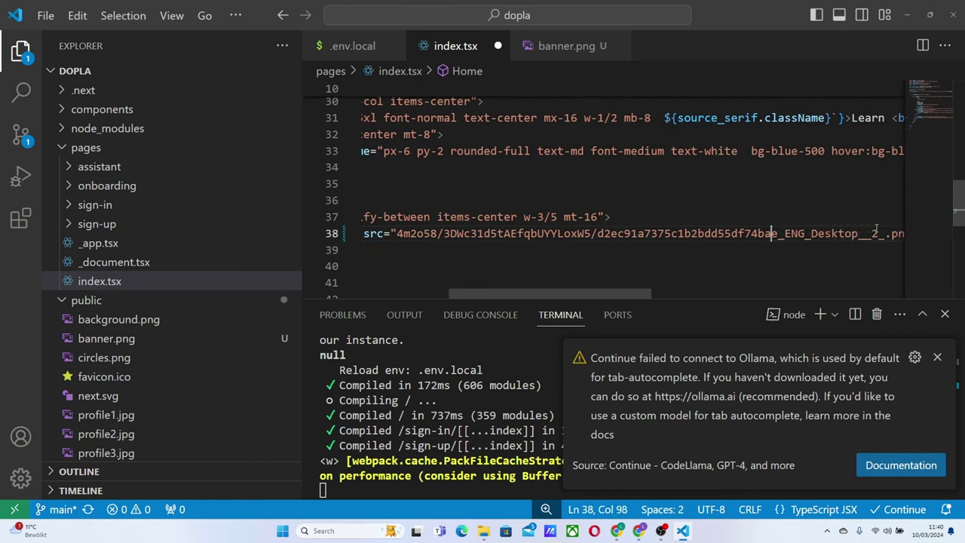
key("BackSpace")
key("BackSpace")
key("BackSpace")
key("BackSpace")
key("BackSpace")
key("BackSpace")
key("BackSpace")
key("BackSpace")
key("BackSpace")
key("BackSpace")
key("BackSpace")
key("BackSpace")
key("BackSpace")
key("BackSpace")
key("BackSpace")
key("BackSpace")
key("BackSpace")
key("BackSpace")
key("BackSpace")
key("BackSpace")
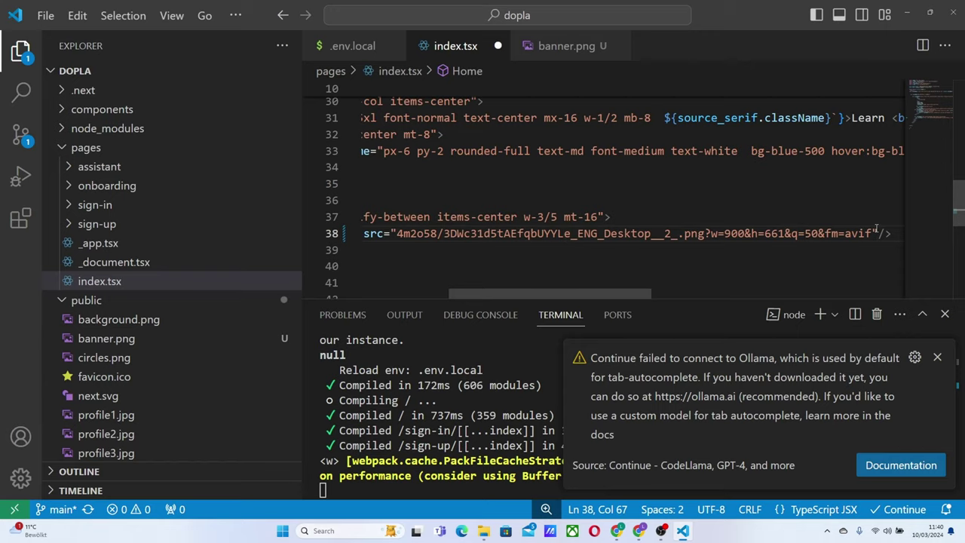
key("ctrl+minus")
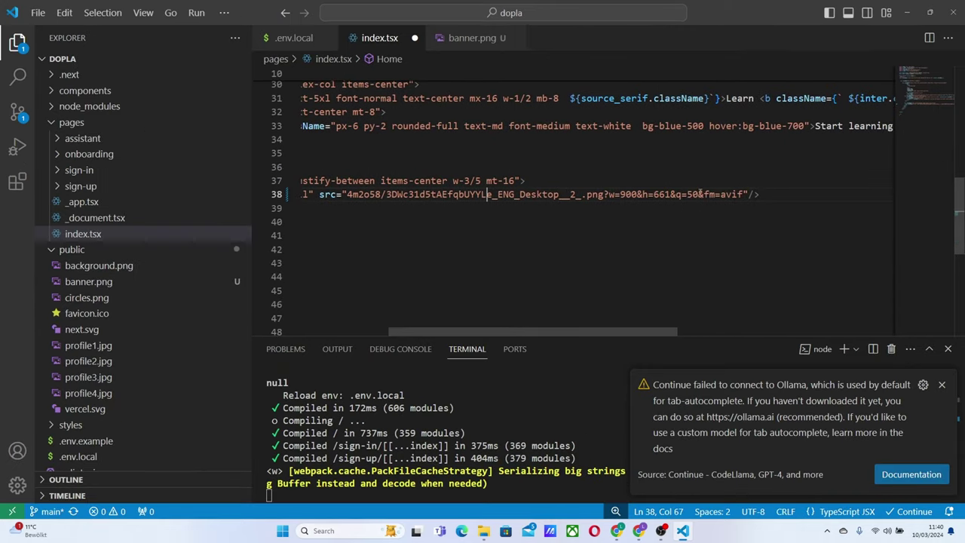
Replace the rest of the w-full image's src with /banner.png and save index.tsx
left_click_drag(744, 194, 532, 194)
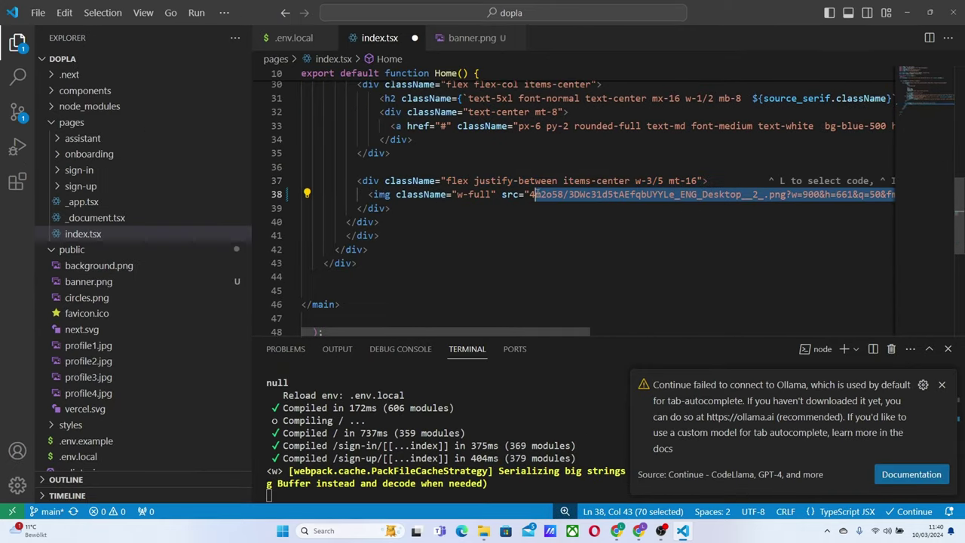
key("shift+Left")
key("BackSpace")
type("/ba")
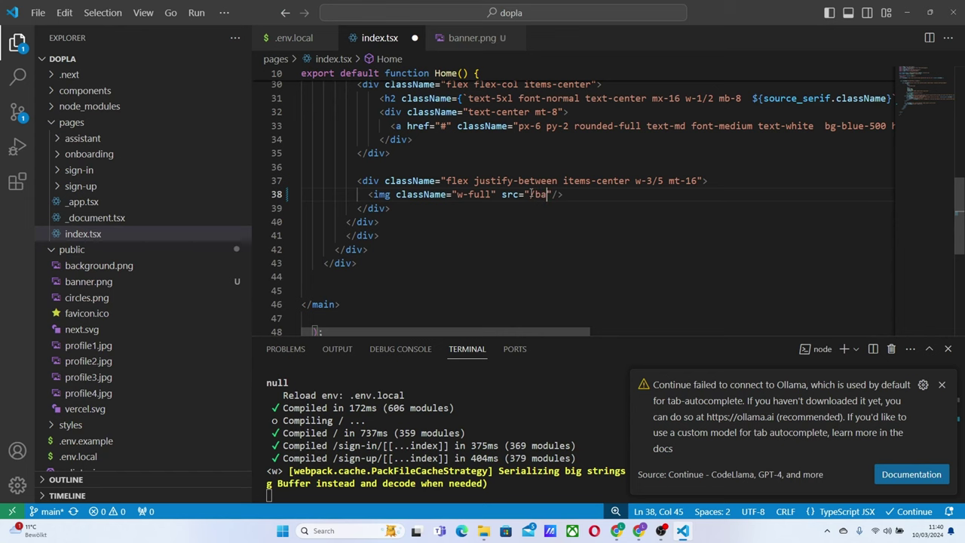
type("nner.png")
key("ctrl+s")
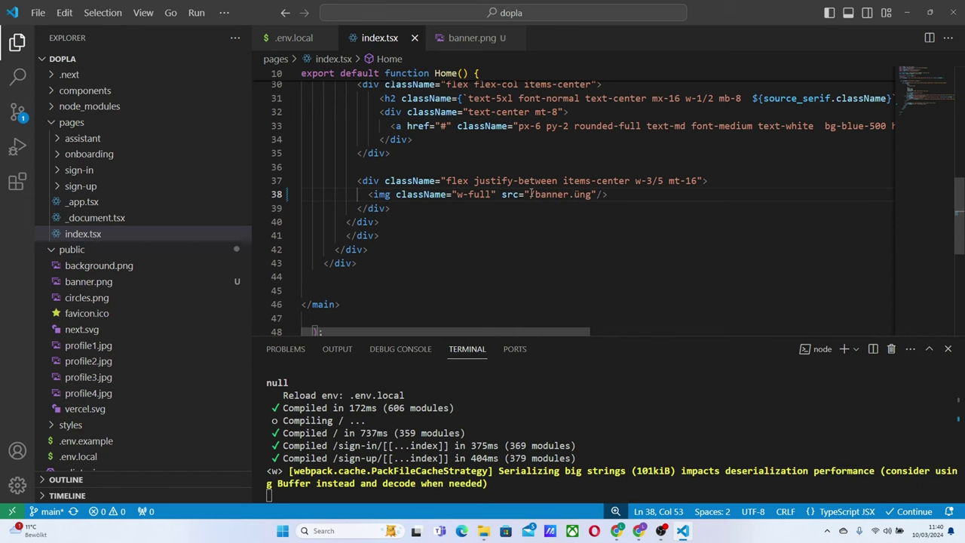
key("BackSpace")
key("BackSpace")
key("BackSpace")
type("png")
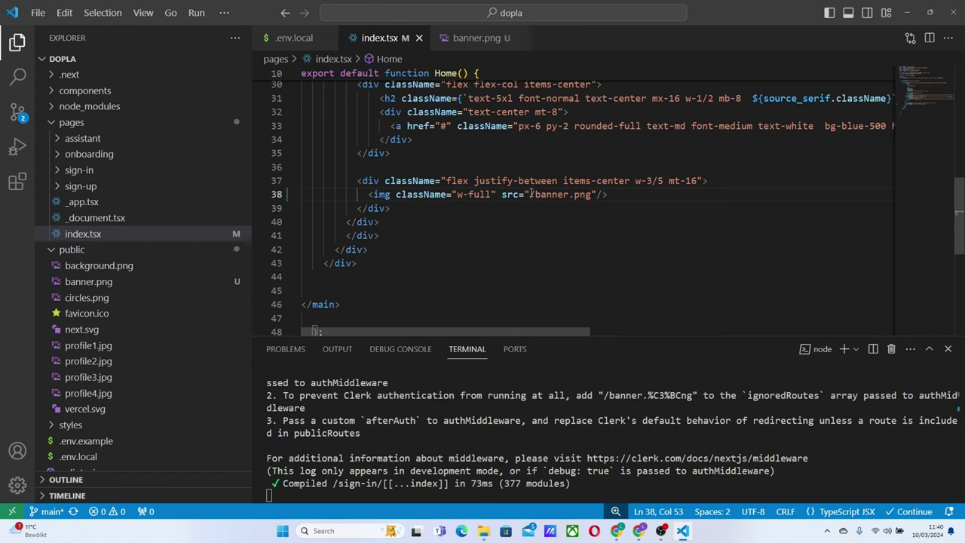
Switch to Chrome and compare the localhost:3000 home page with the circles and banner design in the Figma Playground file
key("alt+Tab")
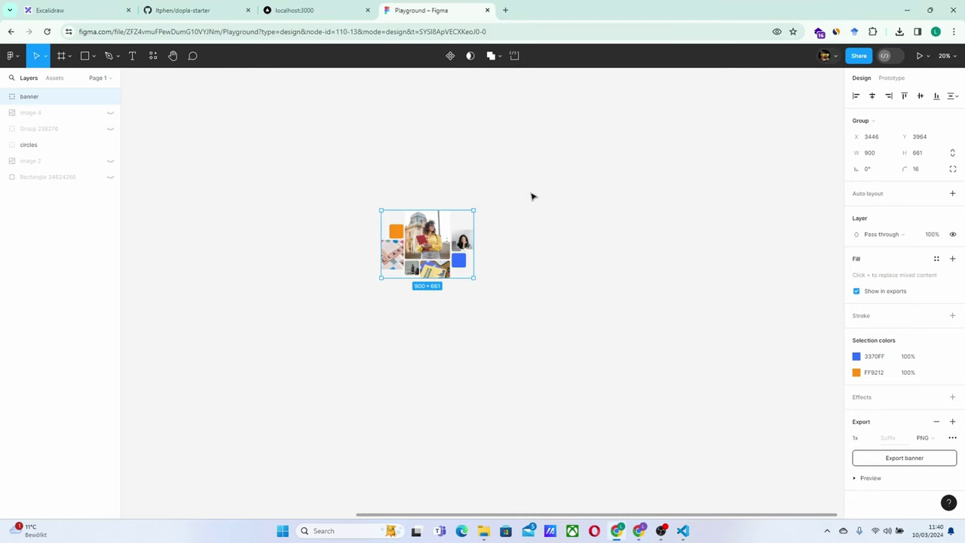
left_click(305, 10)
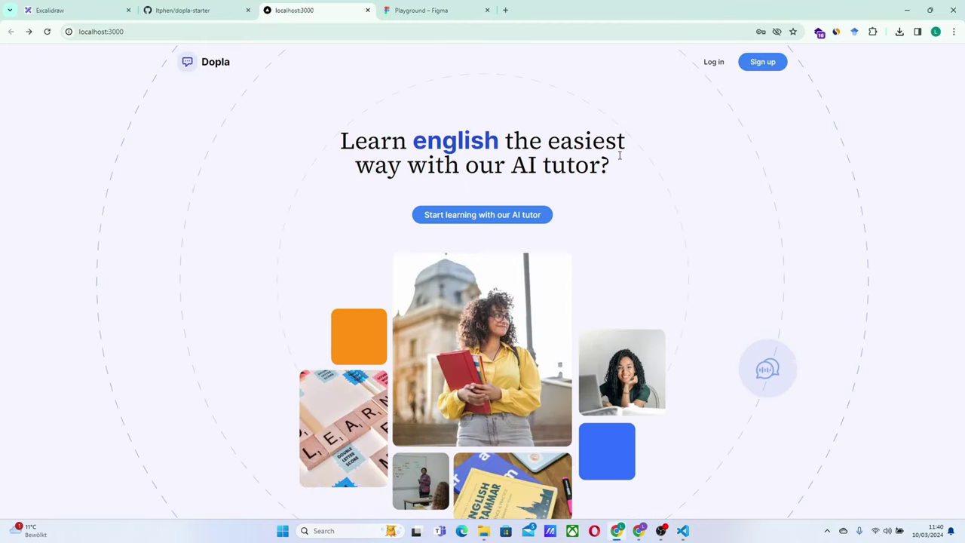
left_click(446, 8)
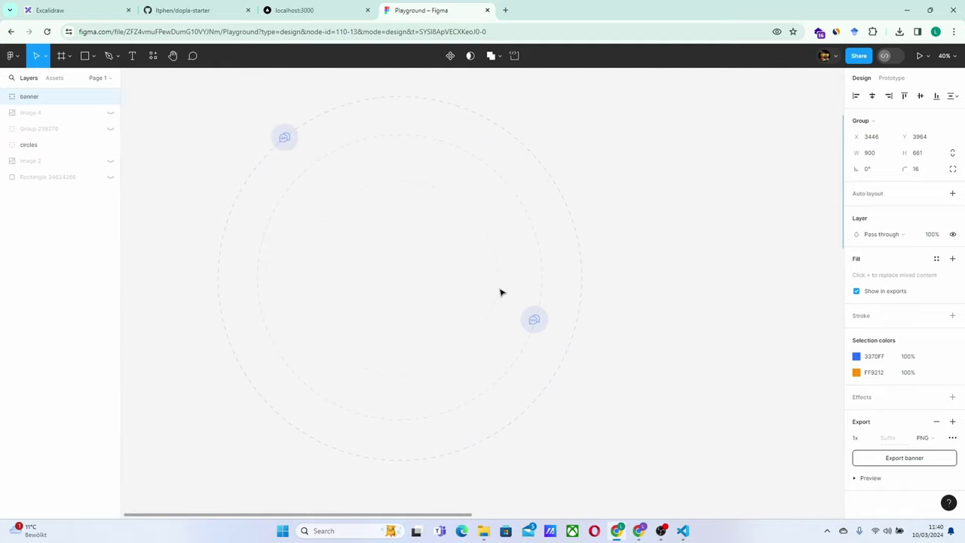
left_click(310, 10)
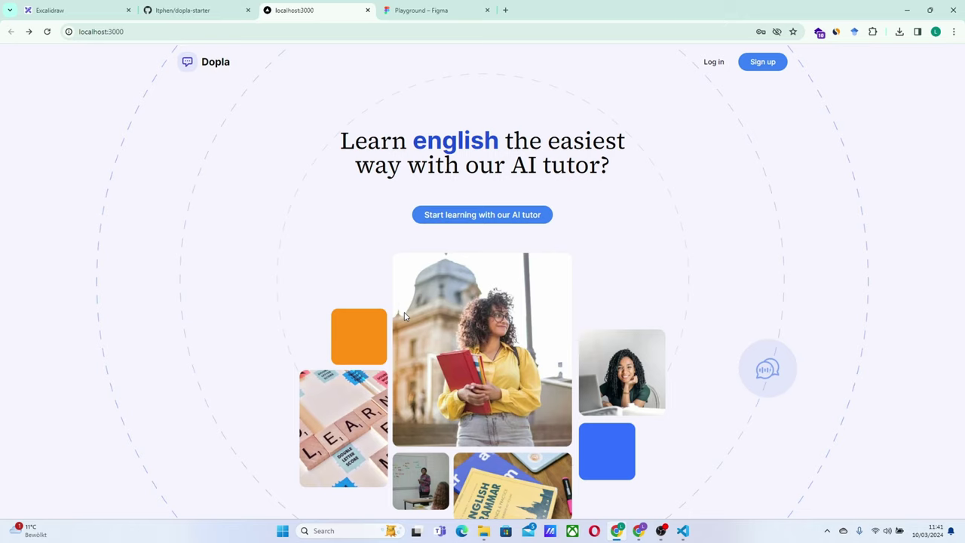
Launch a new Visual Studio Code window and maximize it
key("super")
type("vsc")
key("Return")
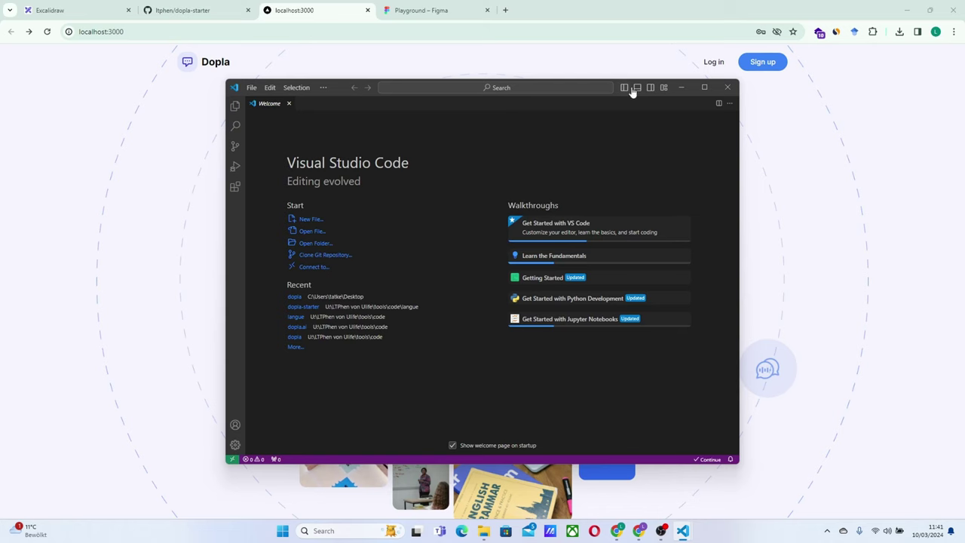
left_click(704, 86)
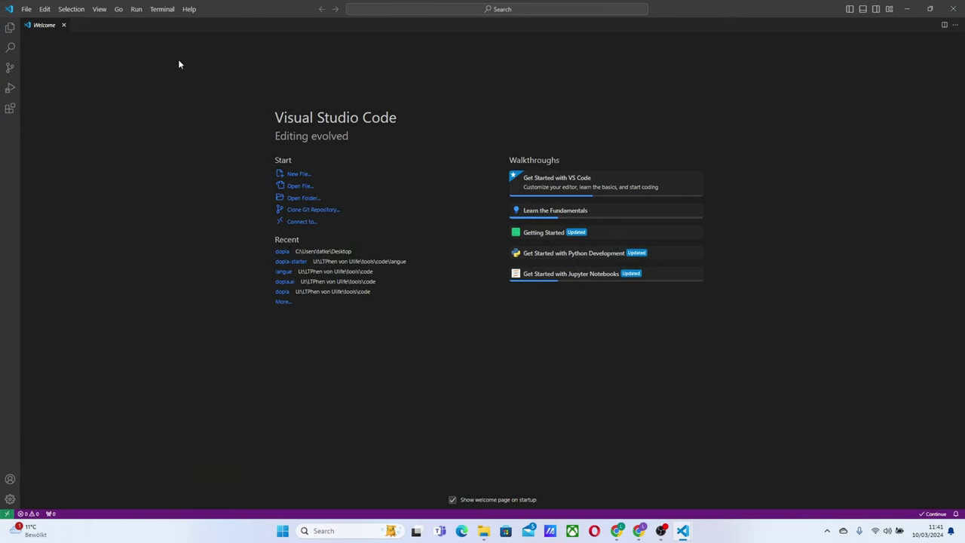
Create a folder named playground on the Desktop, open it as the workspace and trust its authors
left_click(296, 199)
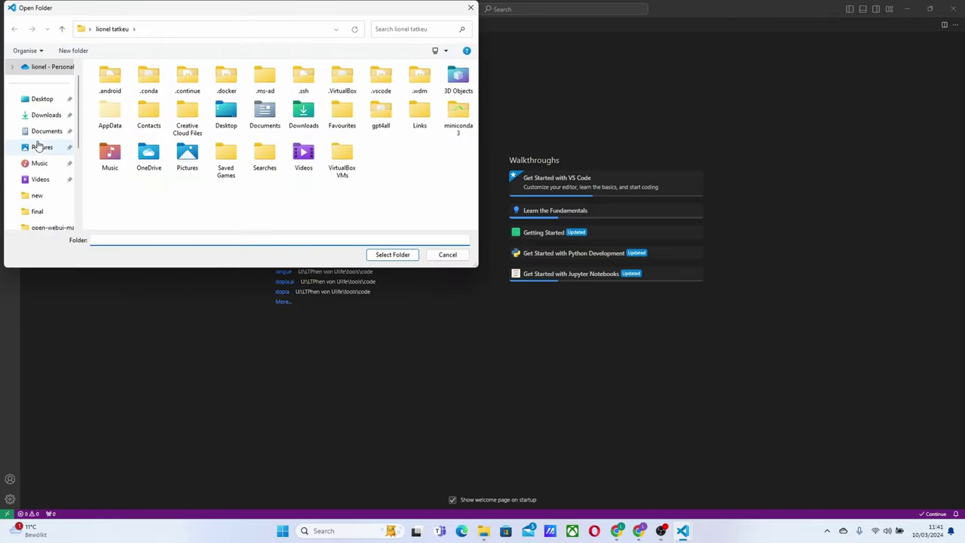
left_click(40, 99)
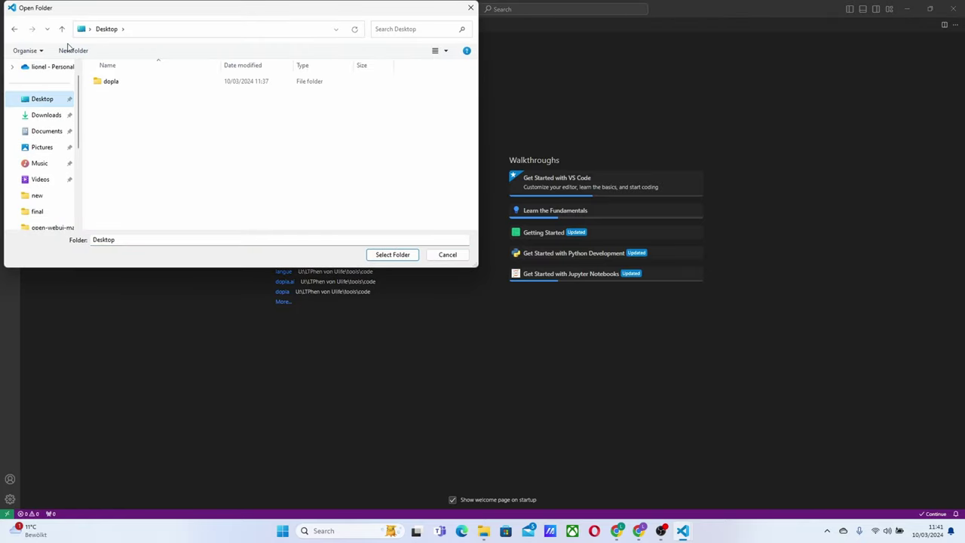
left_click(70, 50)
type("playground")
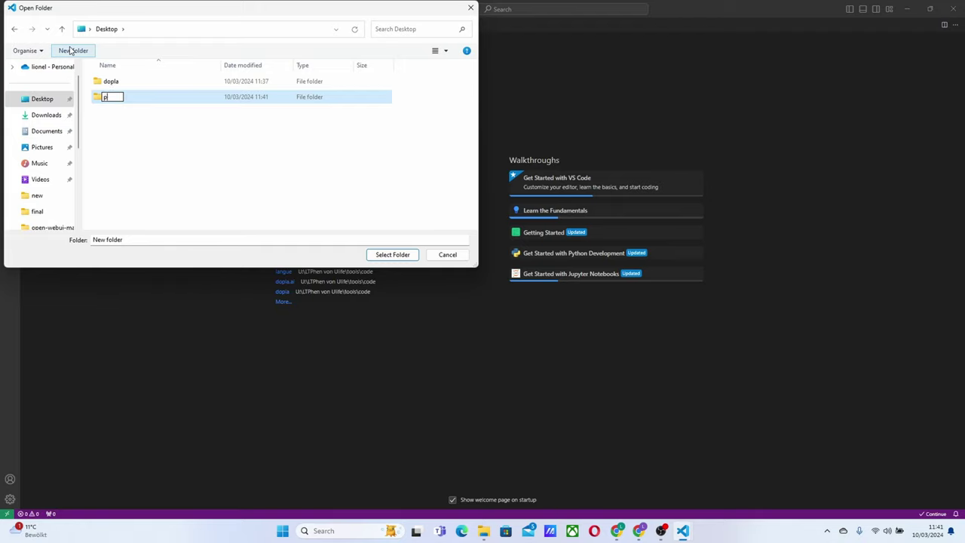
key("Return")
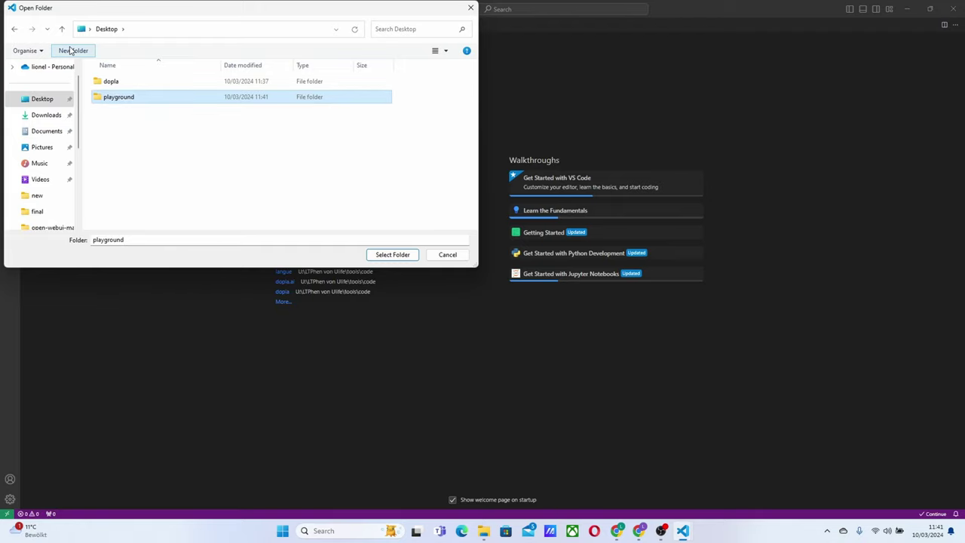
key("Return")
left_click(399, 255)
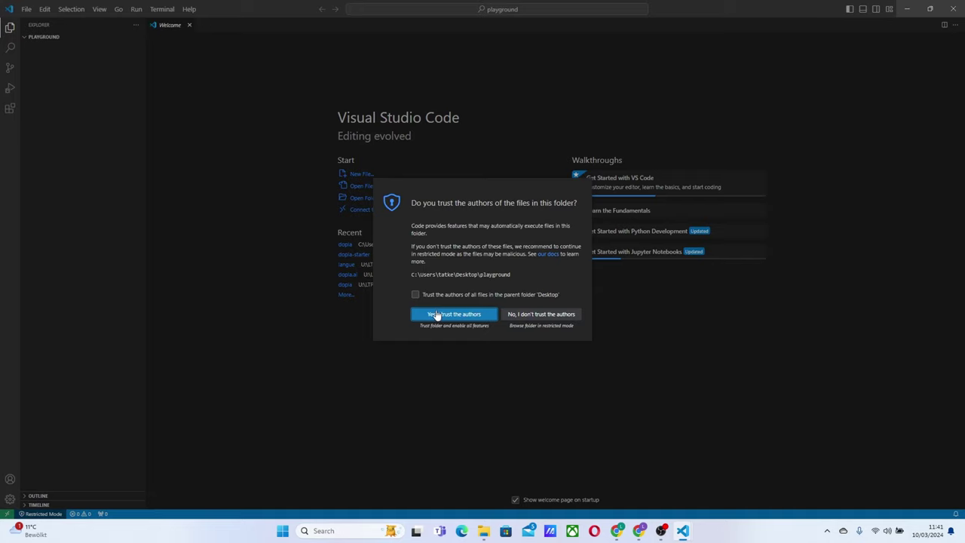
left_click(436, 314)
Enlarge the interface and open a new terminal in the playground folder
left_click(162, 10)
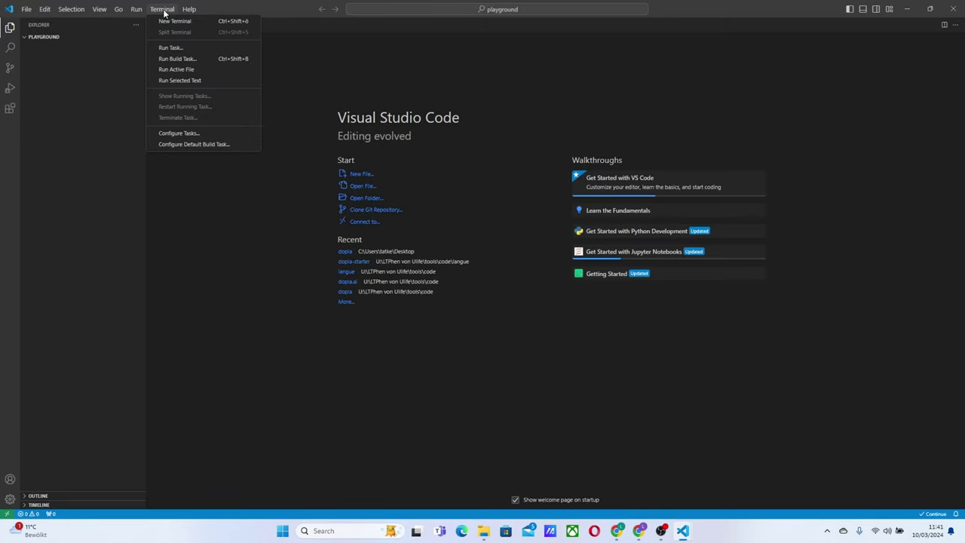
key("ctrl+equal")
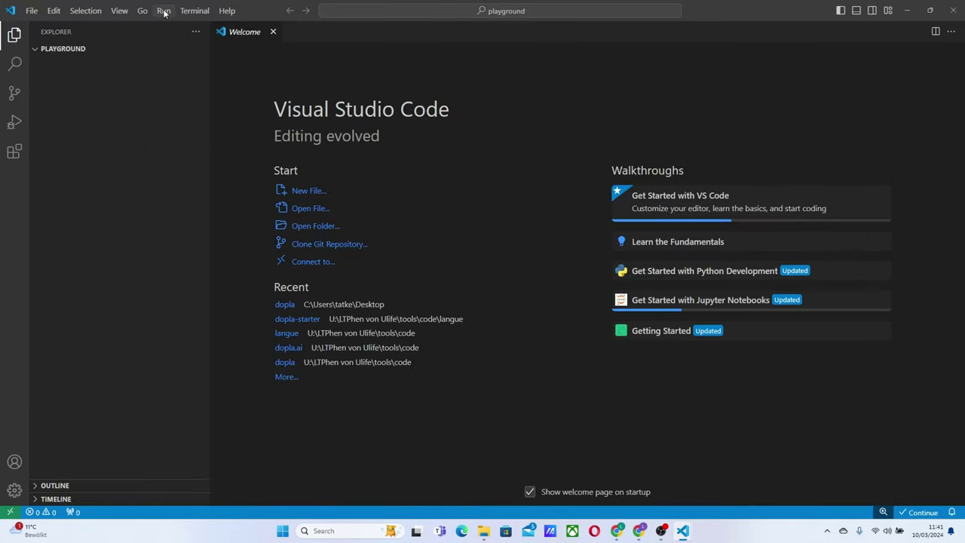
left_click(195, 11)
left_click(219, 29)
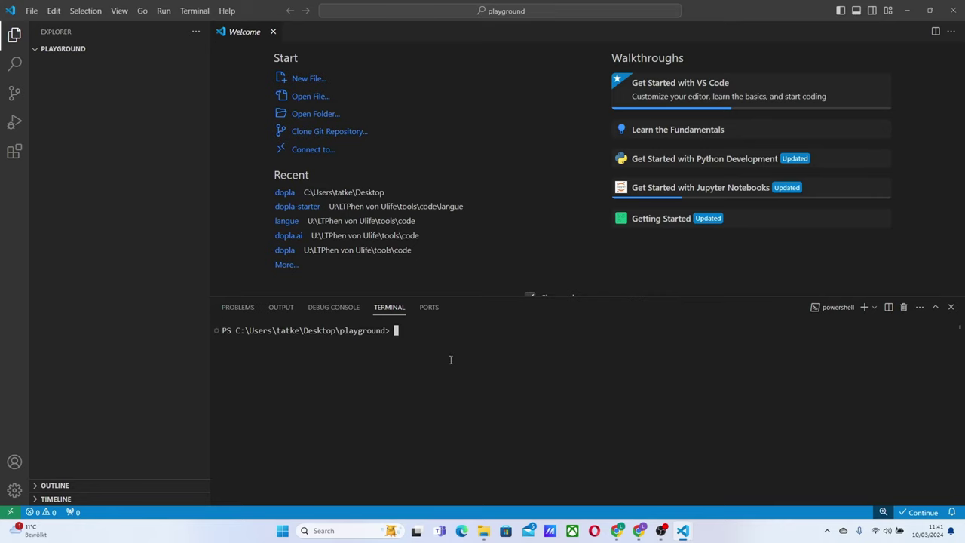
Switch to Chrome, search for "create next app" in a new tab and open the create-next-app package page on npm
key("alt+Tab")
key("ctrl+t")
type("cre")
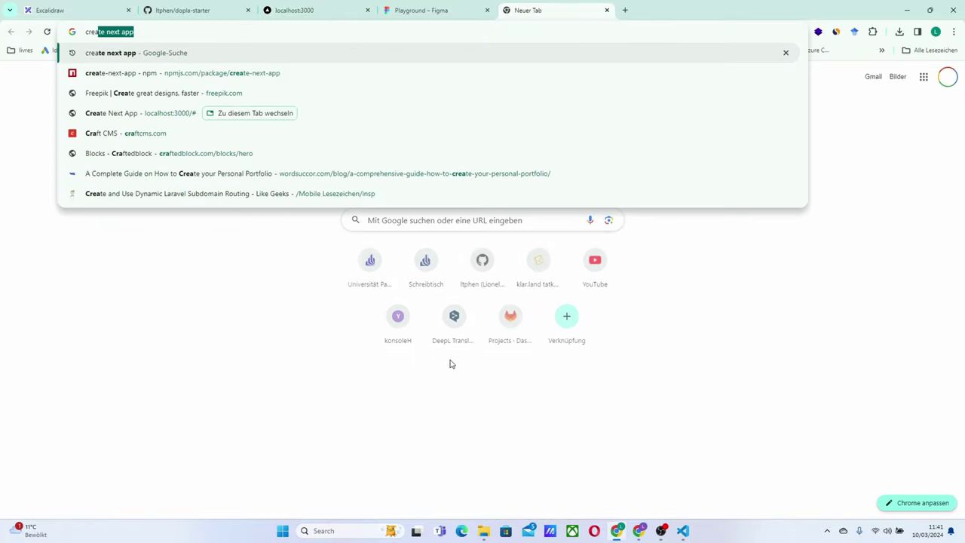
type("ate")
key("Return")
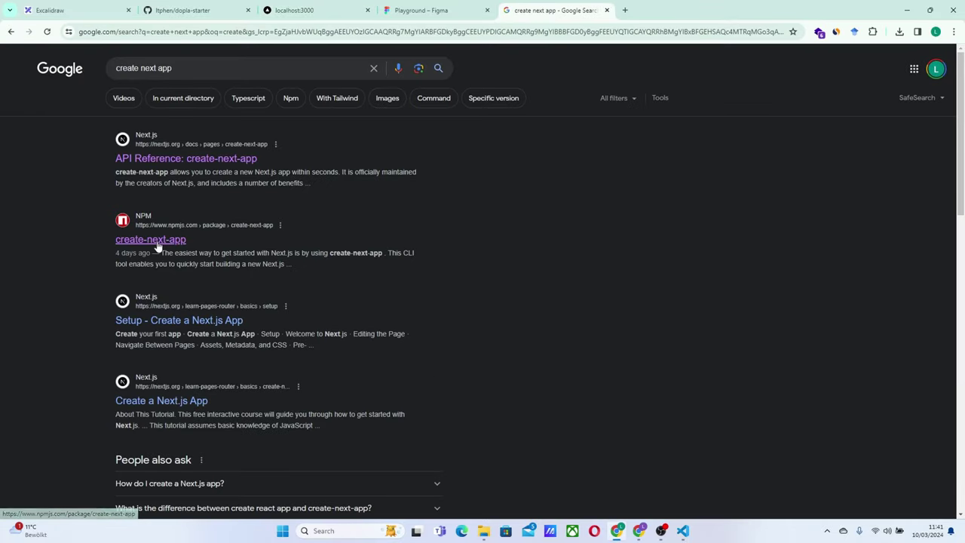
left_click(158, 245)
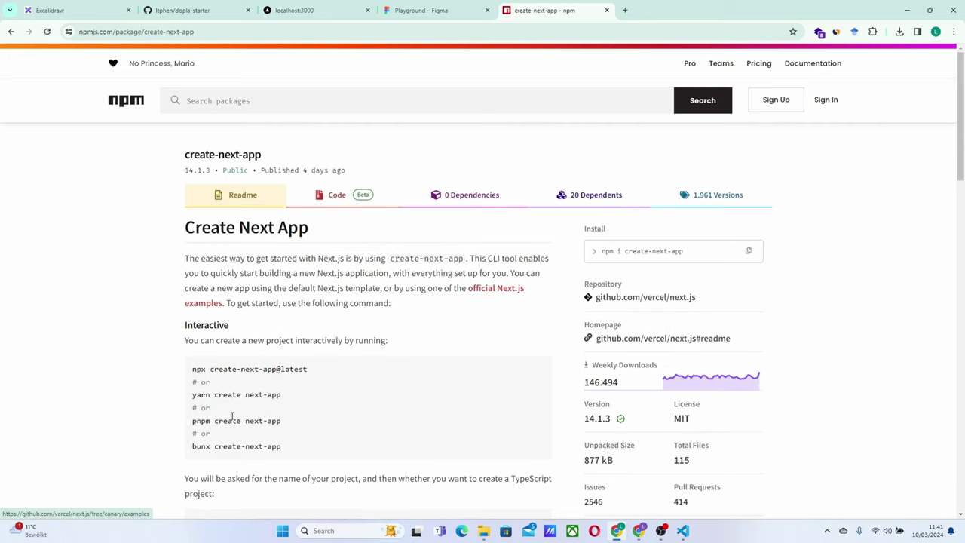
Copy the npx create-next-app@latest command from npm and run it with "." appended in the Visual Studio Code terminal
left_click_drag(309, 370, 90, 359)
key("ctrl+c")
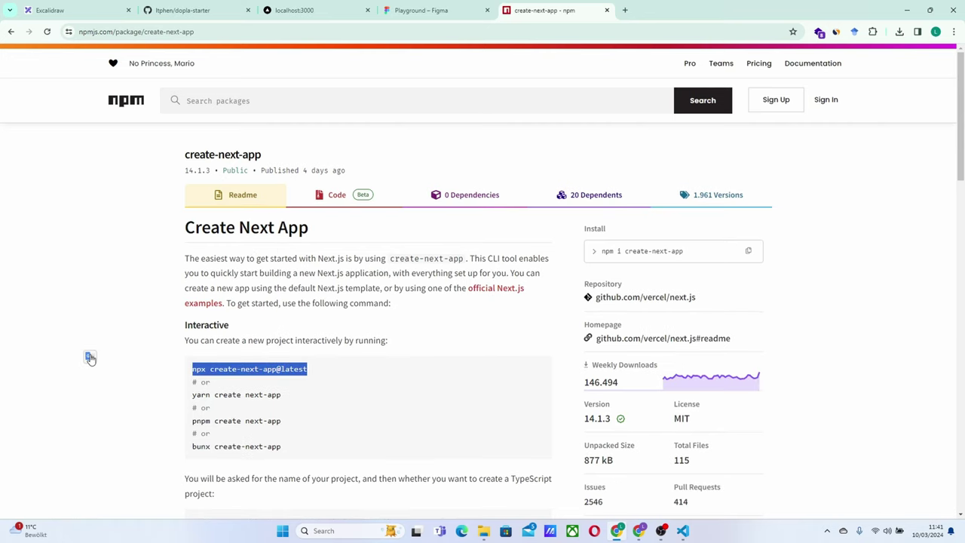
key("alt+Tab")
key("ctrl+v")
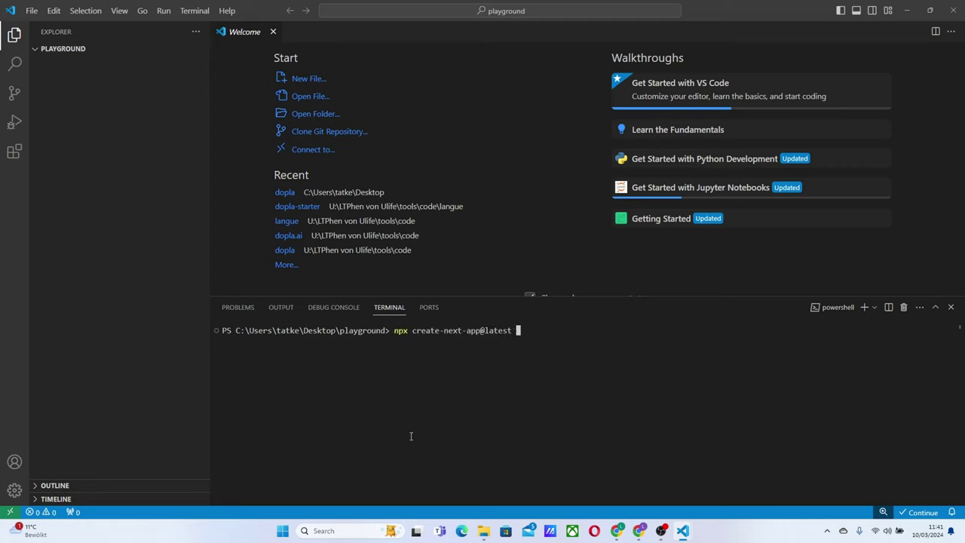
type(".")
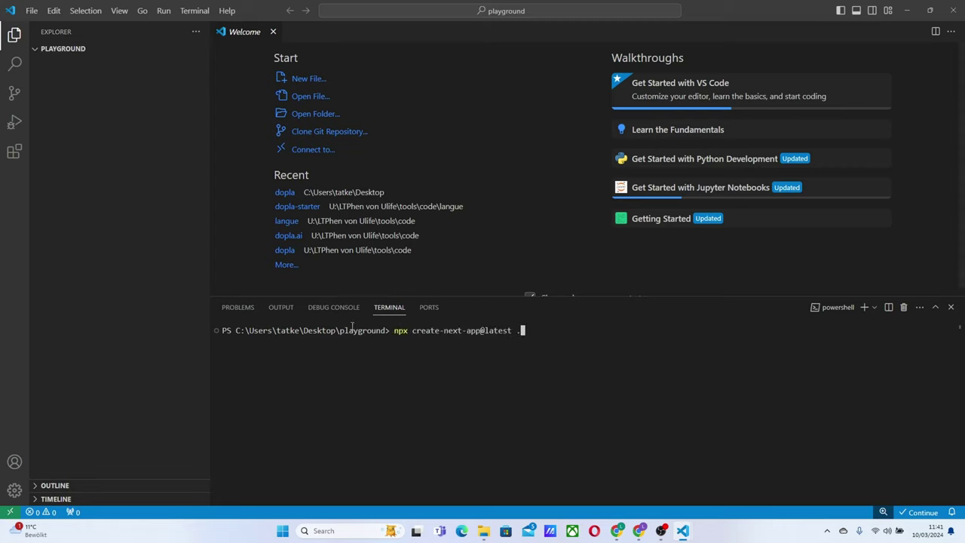
key("Return")
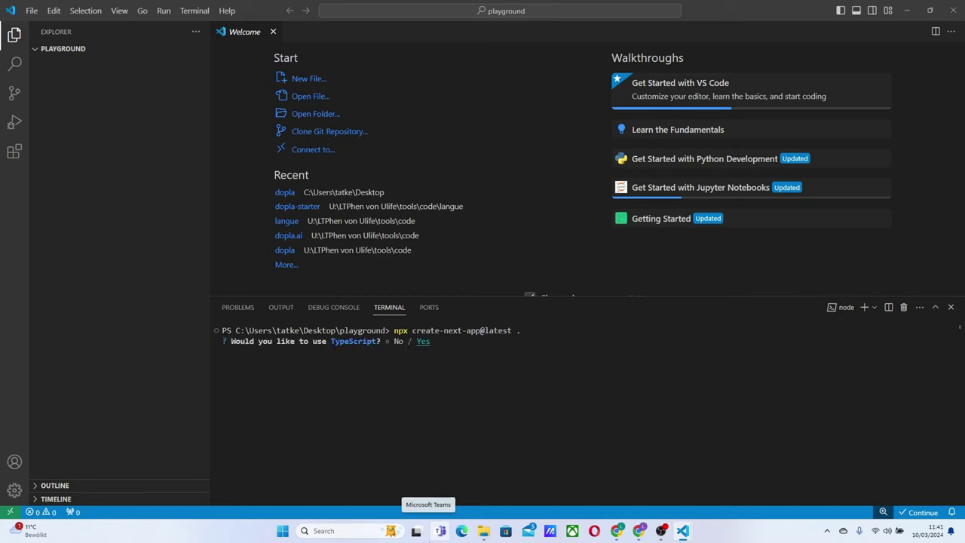
Answer the create-next-app prompts with Yes for TypeScript, ESLint and Tailwind CSS, and No for the src/ directory, App Router and custom import alias
key("Left")
key("Right")
key("Return")
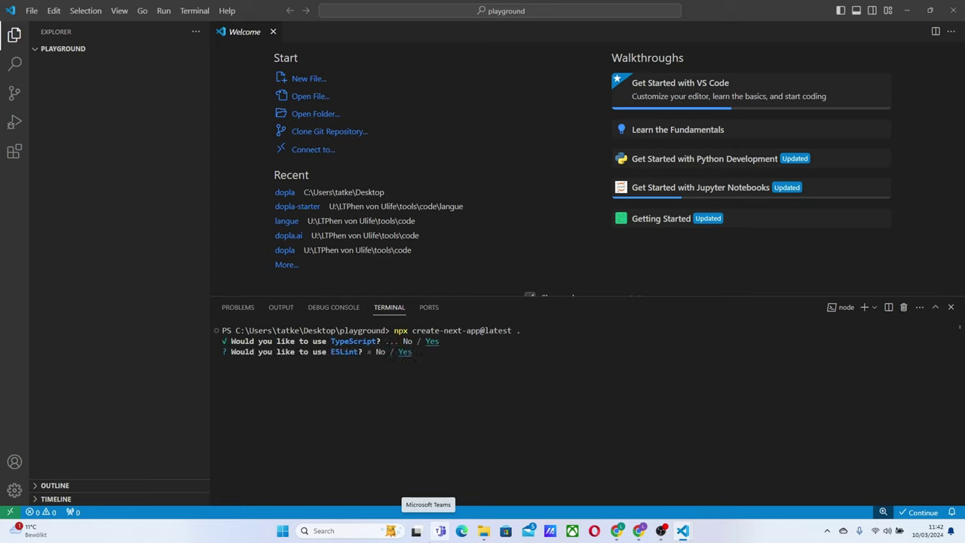
key("Return")
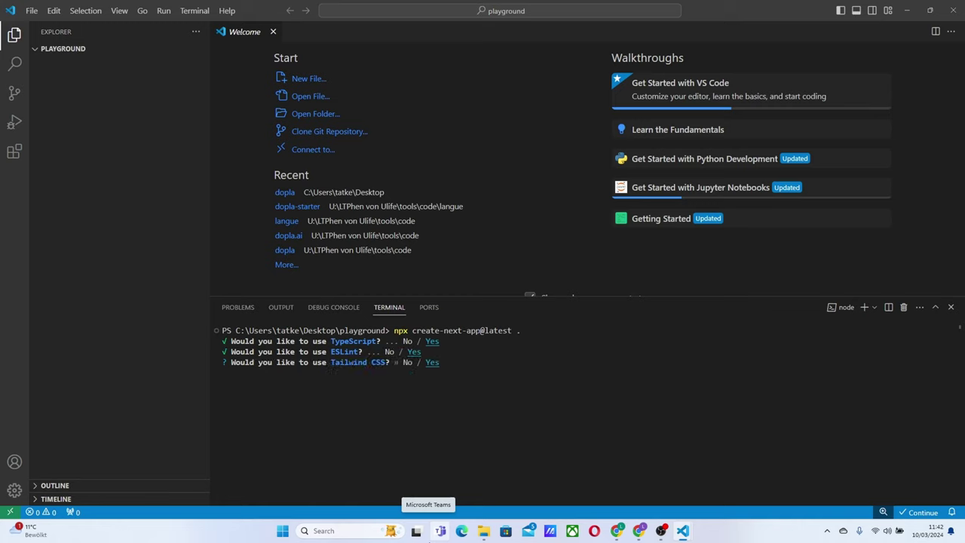
key("Return")
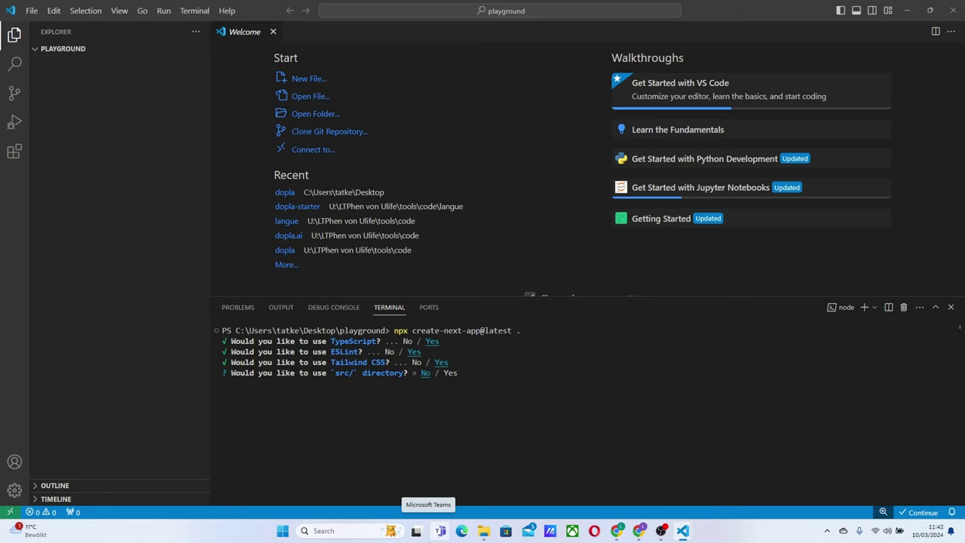
key("Return")
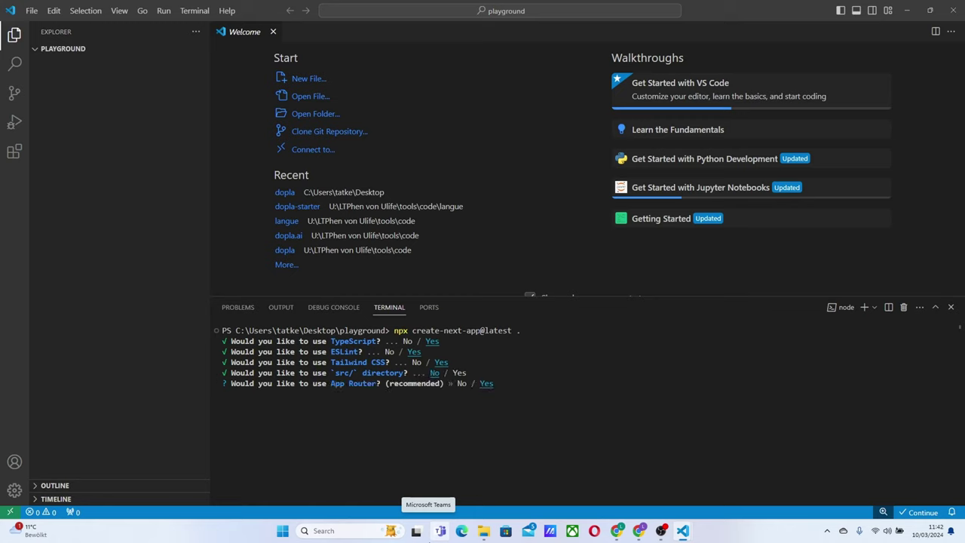
key("Left")
key("Return")
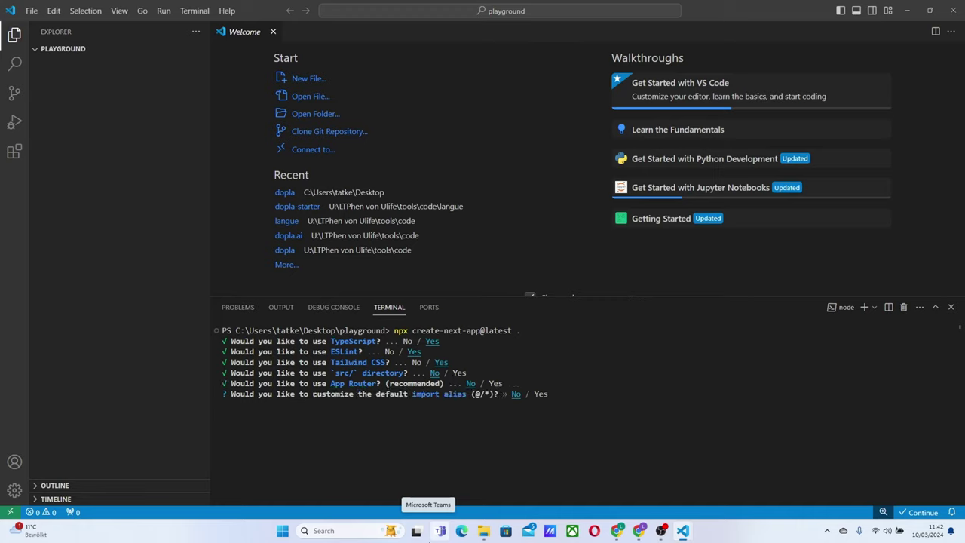
key("Return")
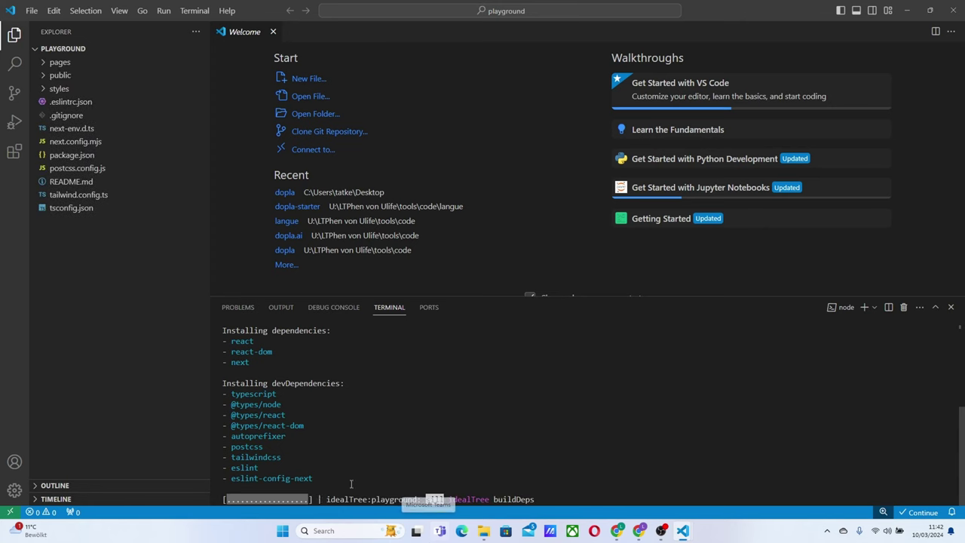
Switch to the dopla project window and collapse its node_modules, pages and public folders to show the top-level file structure
key("alt+Tab")
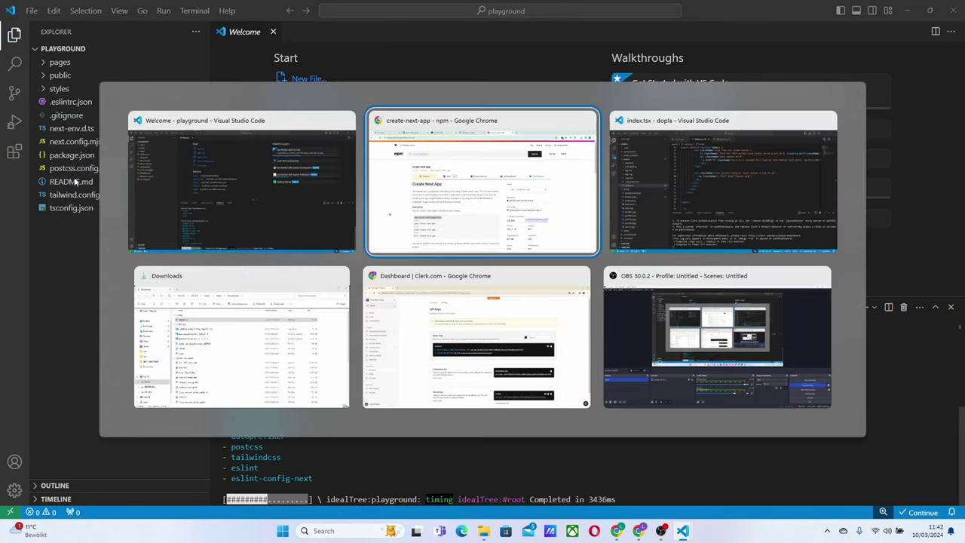
key("alt+Tab")
left_click(49, 112)
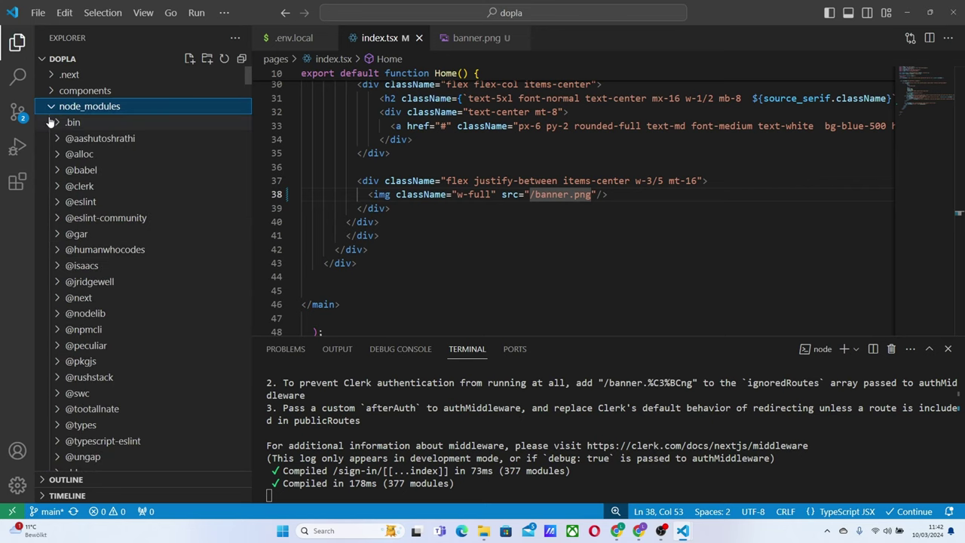
left_click(48, 121)
left_click(49, 112)
left_click(50, 122)
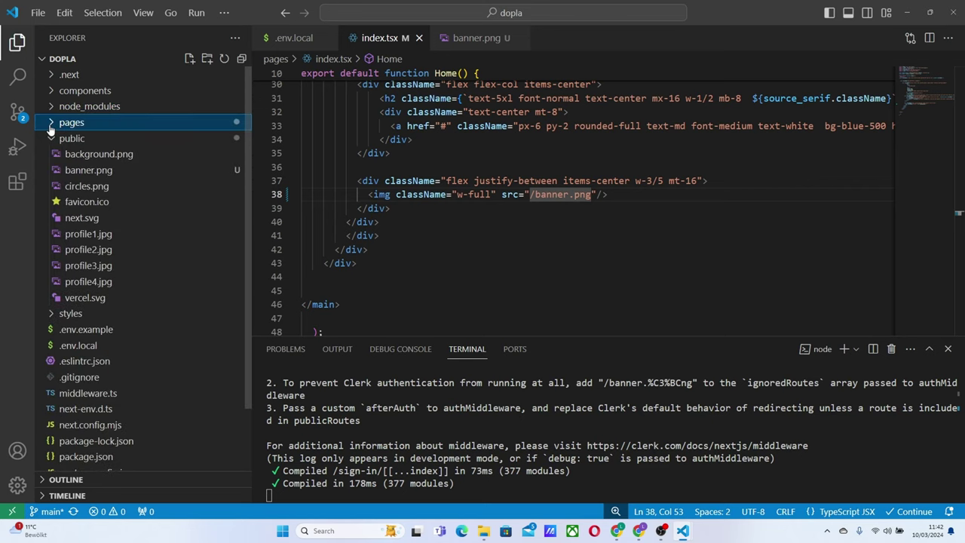
left_click(49, 139)
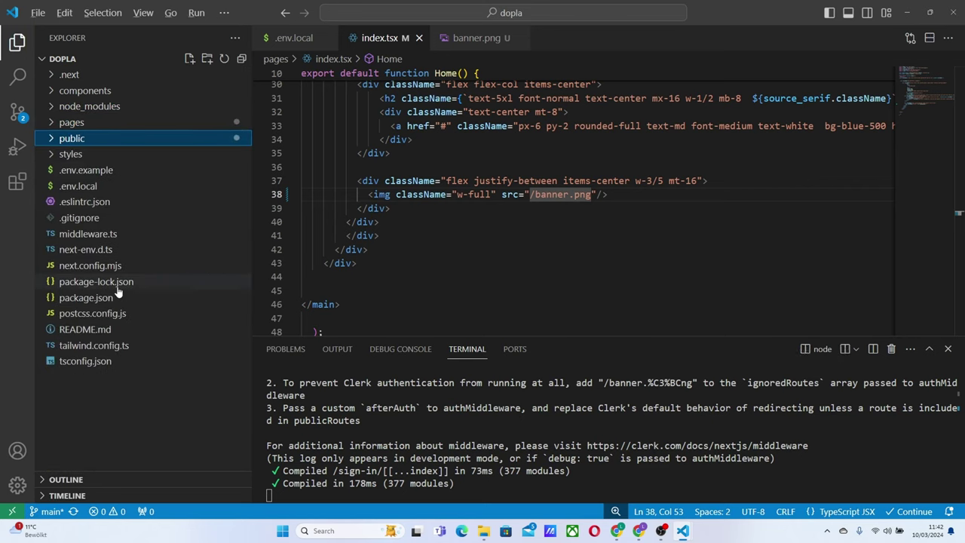
Compare the top-level files and folders of the playground and dopla projects, including dopla's .next folder
key("alt+Tab")
key("alt+Tab")
key("alt+Tab")
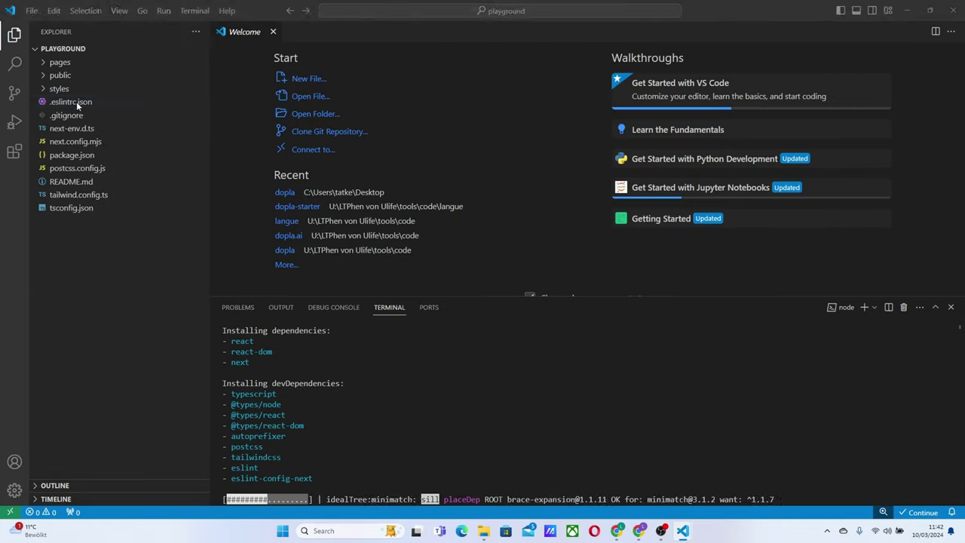
key("alt+Tab")
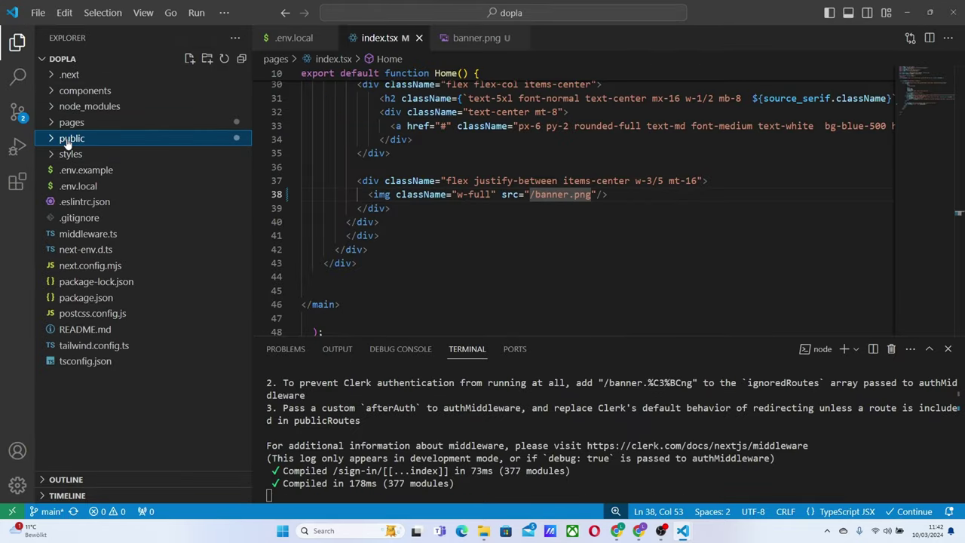
key("alt+Tab")
key("alt+Tab")
key("alt+Tab")
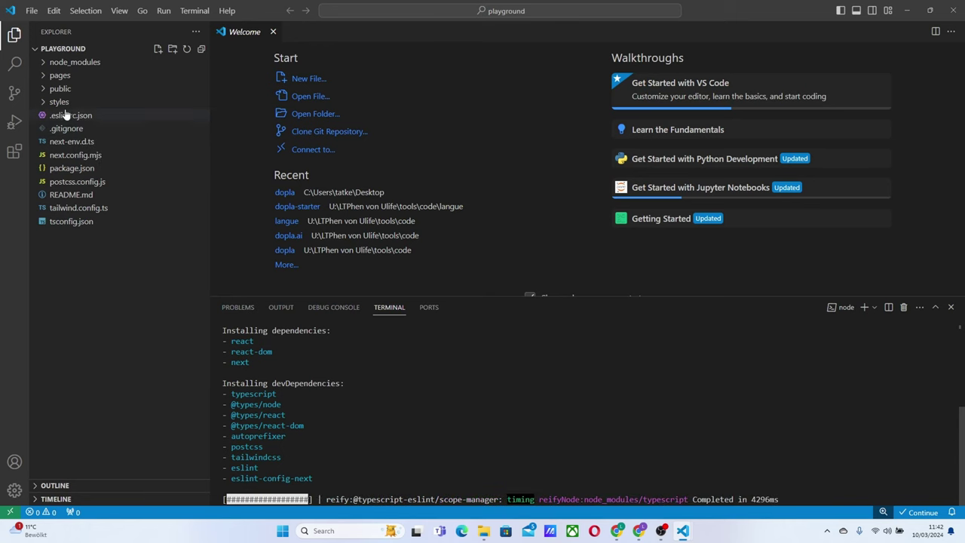
key("alt+Tab")
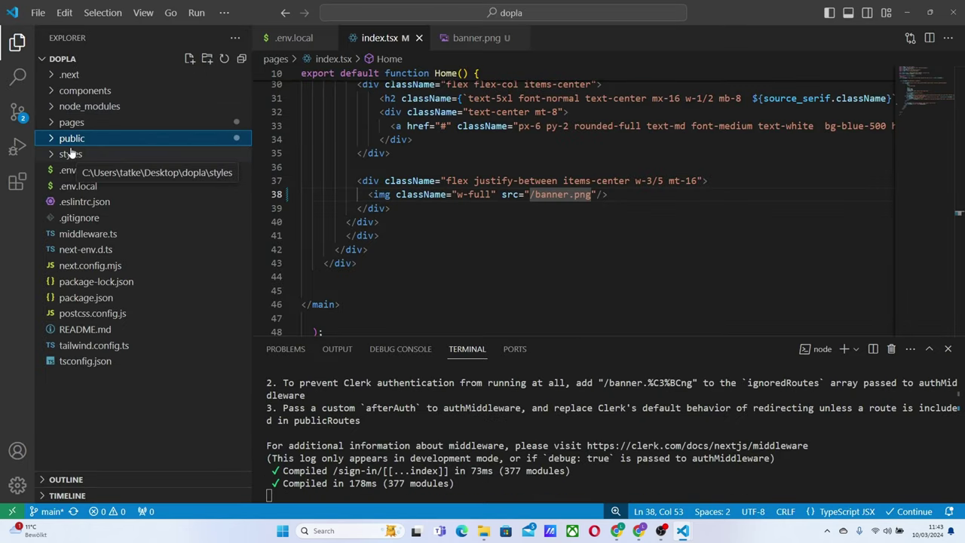
left_click(73, 75)
left_click(74, 76)
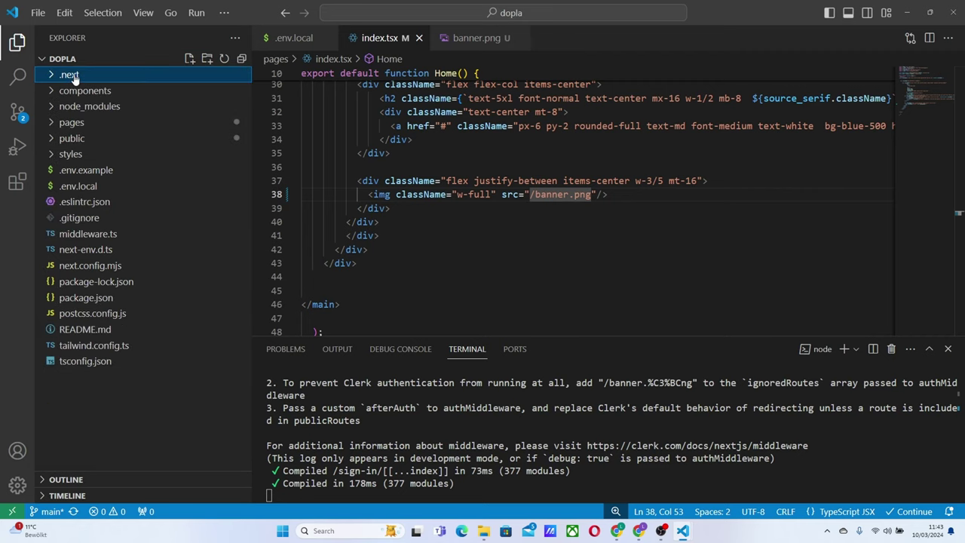
Return to the playground project window and open package.json to review its scripts, dependencies and devDependencies
key("alt+Tab")
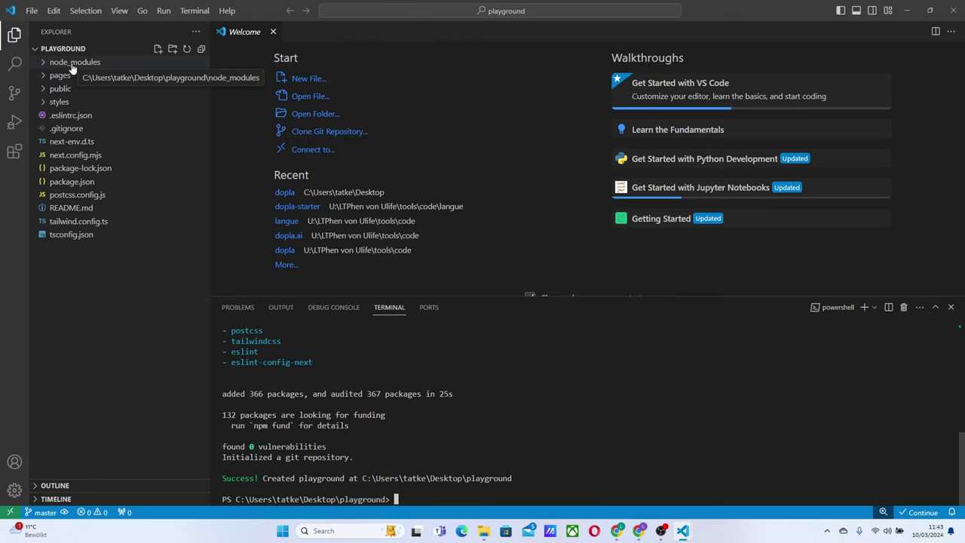
left_click(83, 182)
scroll(333, 241, "down", 1)
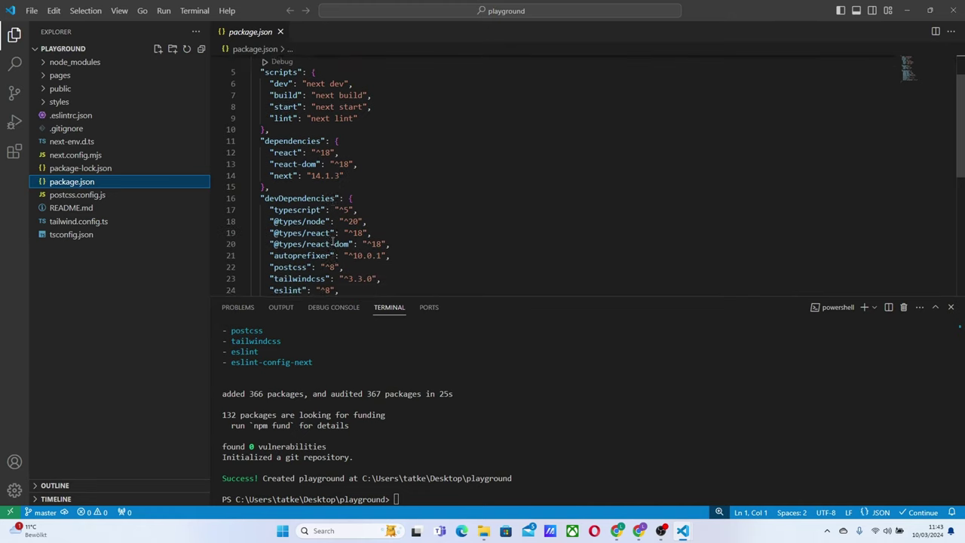
scroll(333, 242, "down", 1)
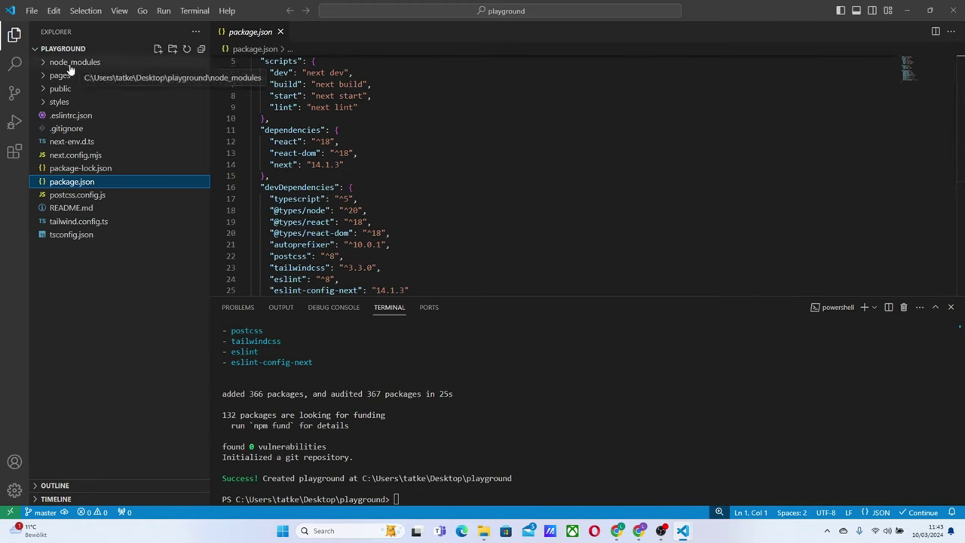